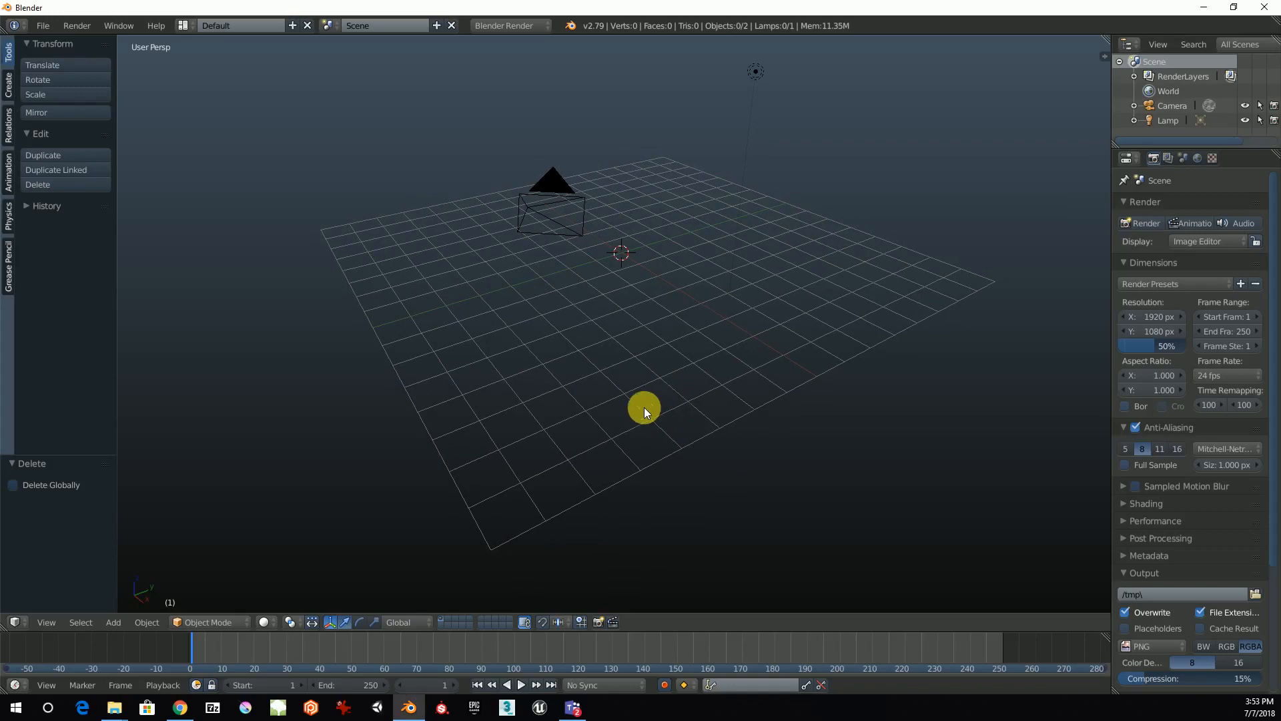
- Add a cube mesh at the centre of the empty scene
mouse_move(592, 444)
shift+middle_down()
mouse_move(532, 449)
mouse_move(559, 420)
mouse_move(619, 442)
mouse_move(581, 443)
mouse_move(643, 455)
mouse_move(581, 449)
mouse_move(628, 426)
mouse_move(553, 414)
mouse_move(601, 430)
mouse_move(593, 398)
mouse_move(592, 423)
shift+middle_up()
scroll(591, 422, up, 1)
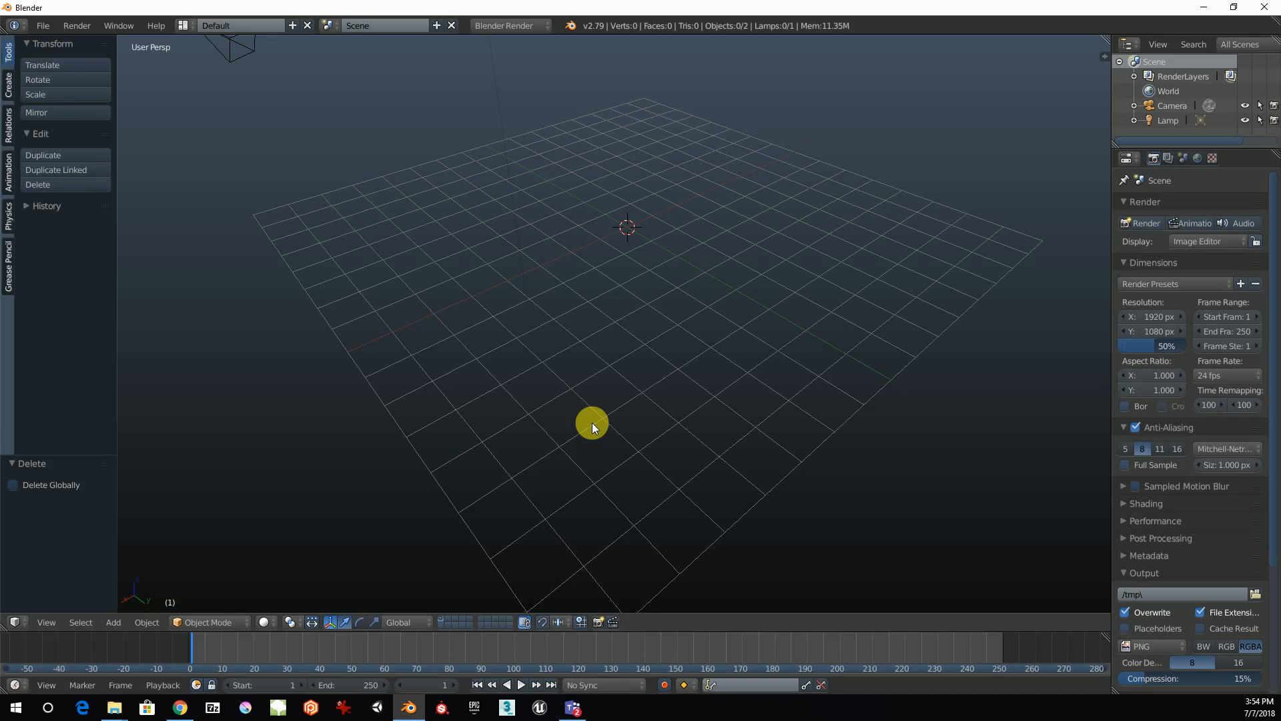
middle_drag(543, 434, 649, 479)
scroll(639, 451, down, 1)
key(shift+a)
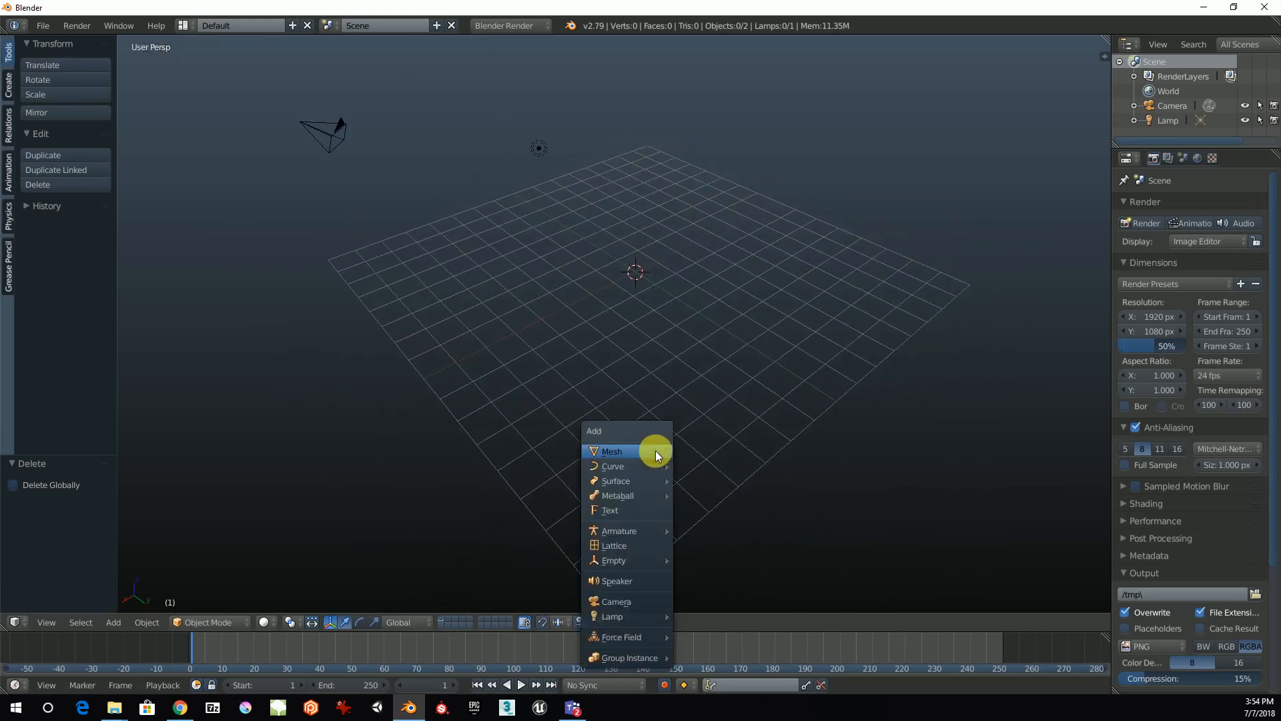
mouse_move(655, 450)
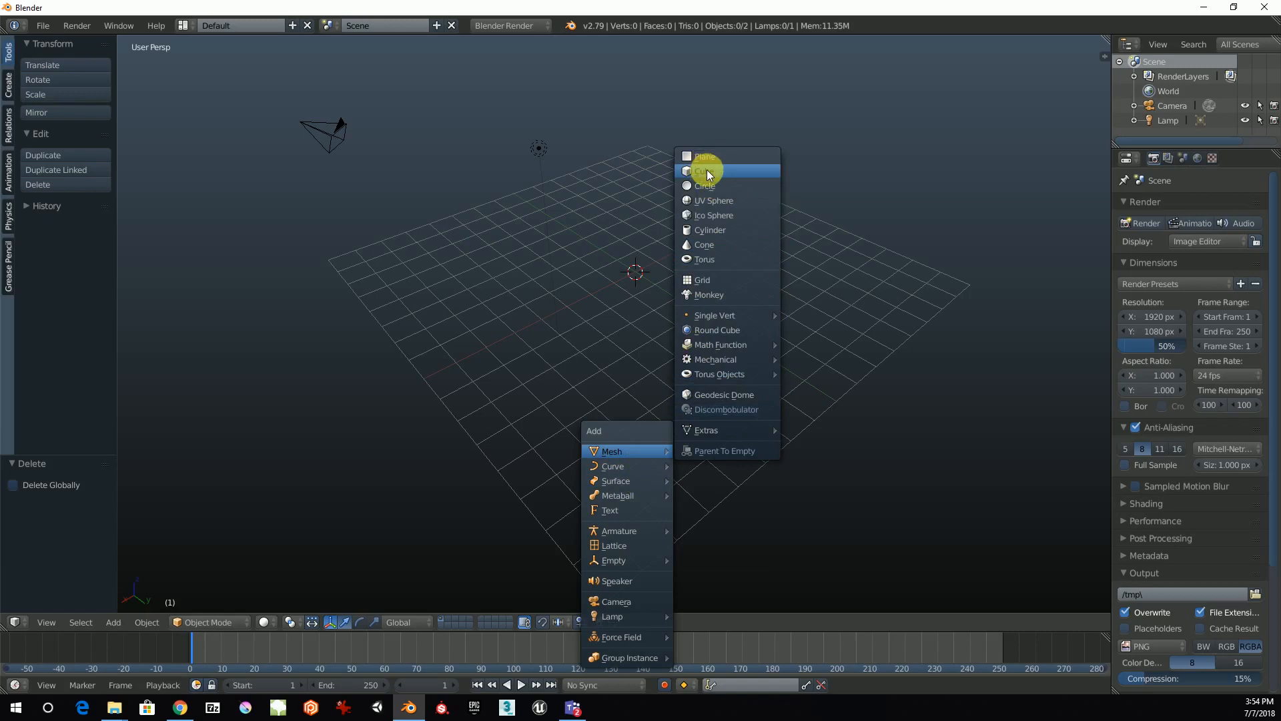
click(707, 171)
- Move the cube up along the Z axis by about 0.95 units so it rests on the grid
scroll(685, 271, up, 5)
middle_drag(699, 286, 656, 183)
drag(656, 183, 669, 99)
middle_drag(669, 99, 695, 368)
scroll(695, 368, up, 2)
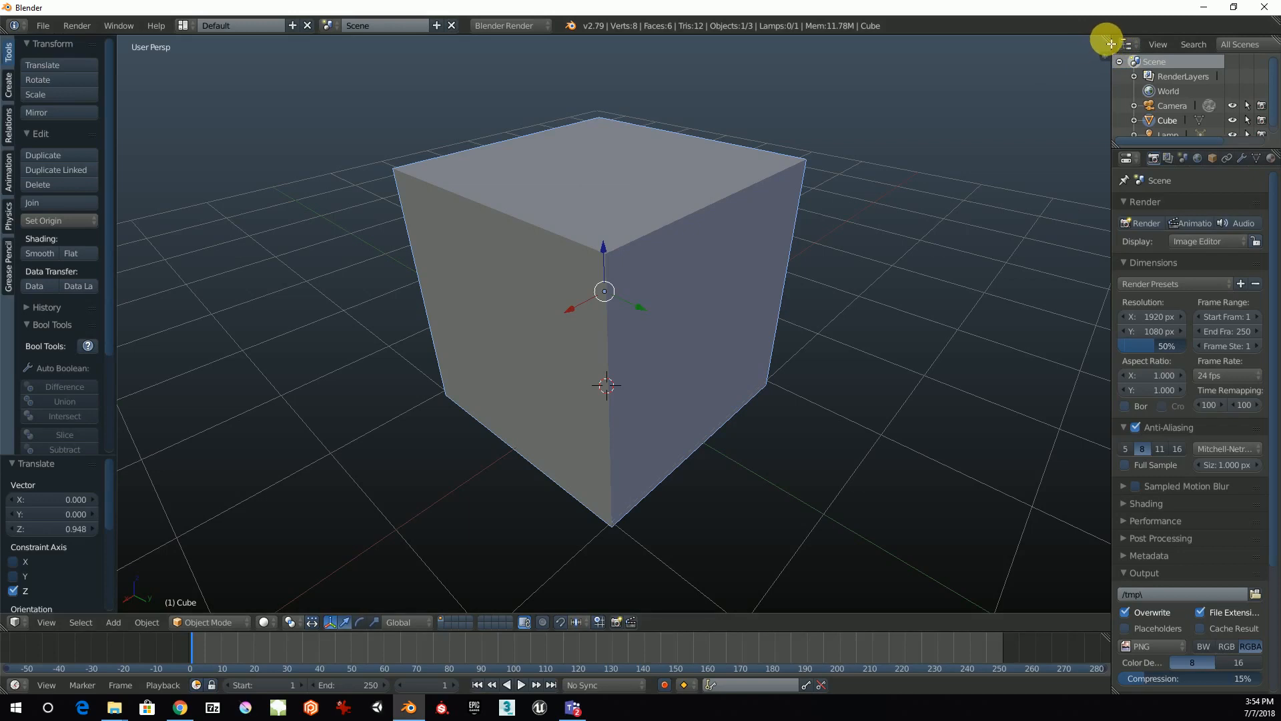
- Split the 3D view vertically into two side-by-side viewports of roughly equal width
drag(1111, 44, 559, 129)
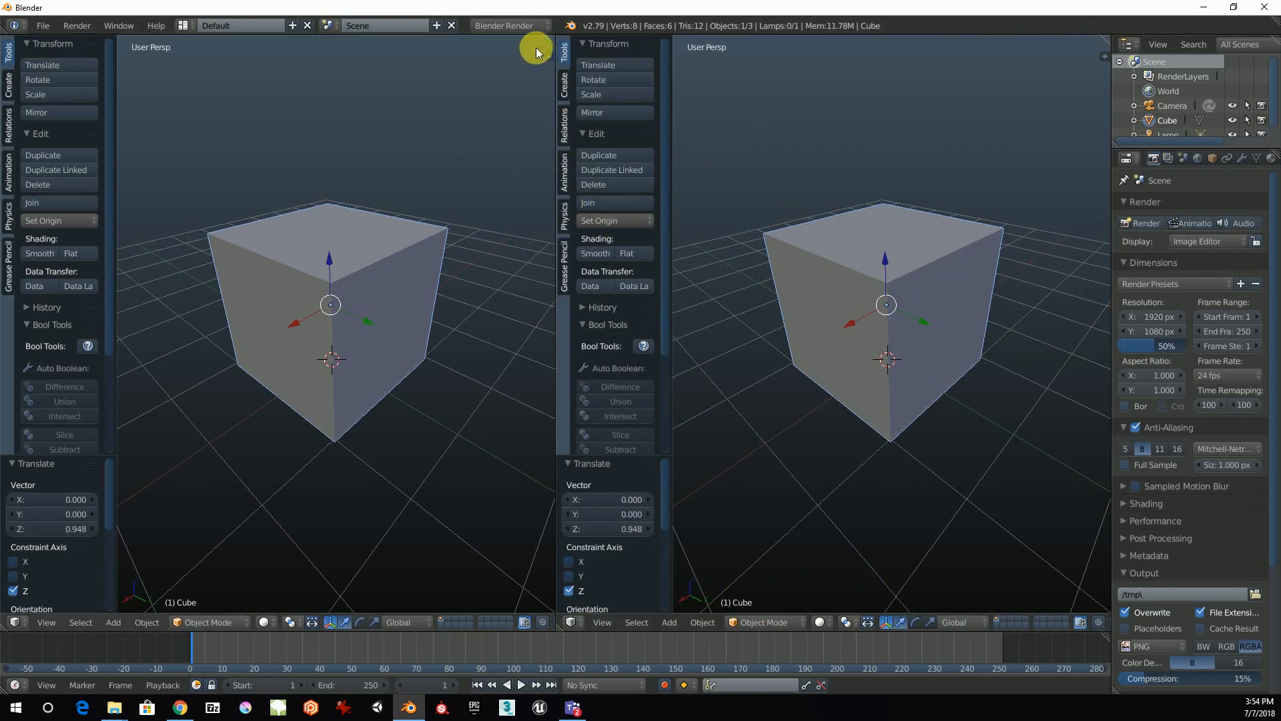
- Split the first viewport once more and merge the extra area back into it
drag(552, 38, 355, 73)
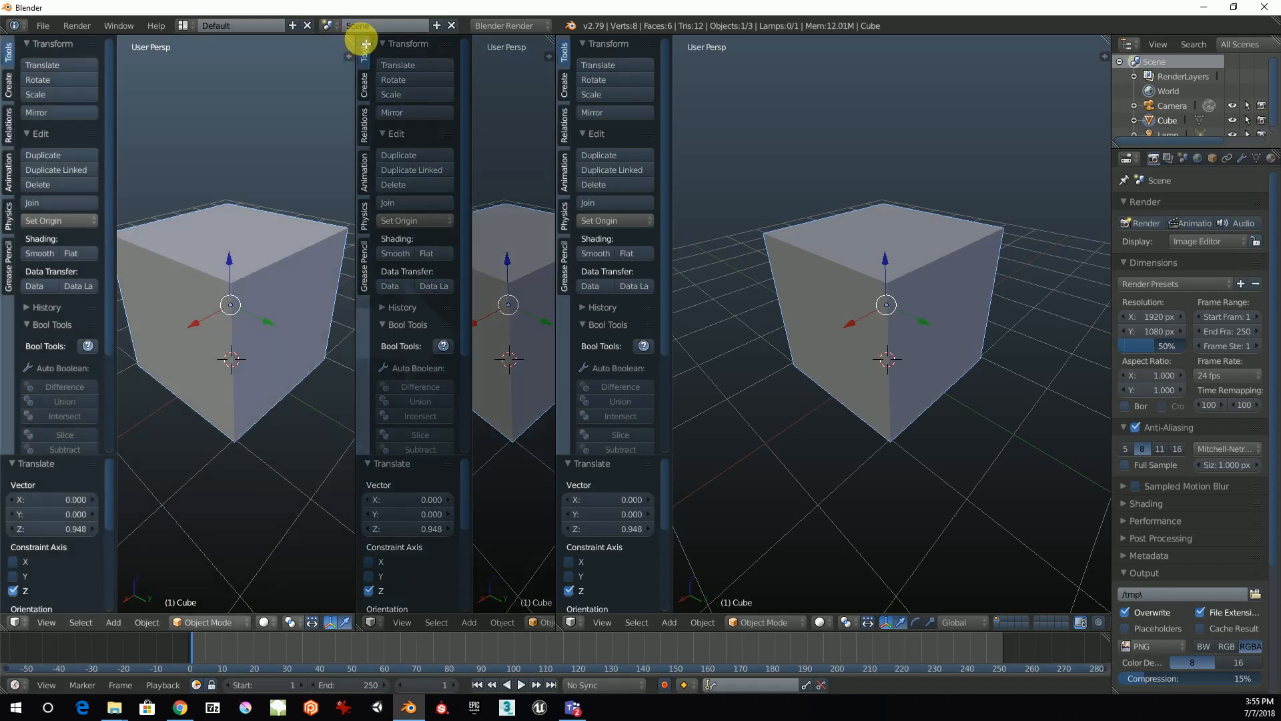
mouse_move(366, 44)
mouse_down()
mouse_move(340, 48)
mouse_move(377, 44)
mouse_up()
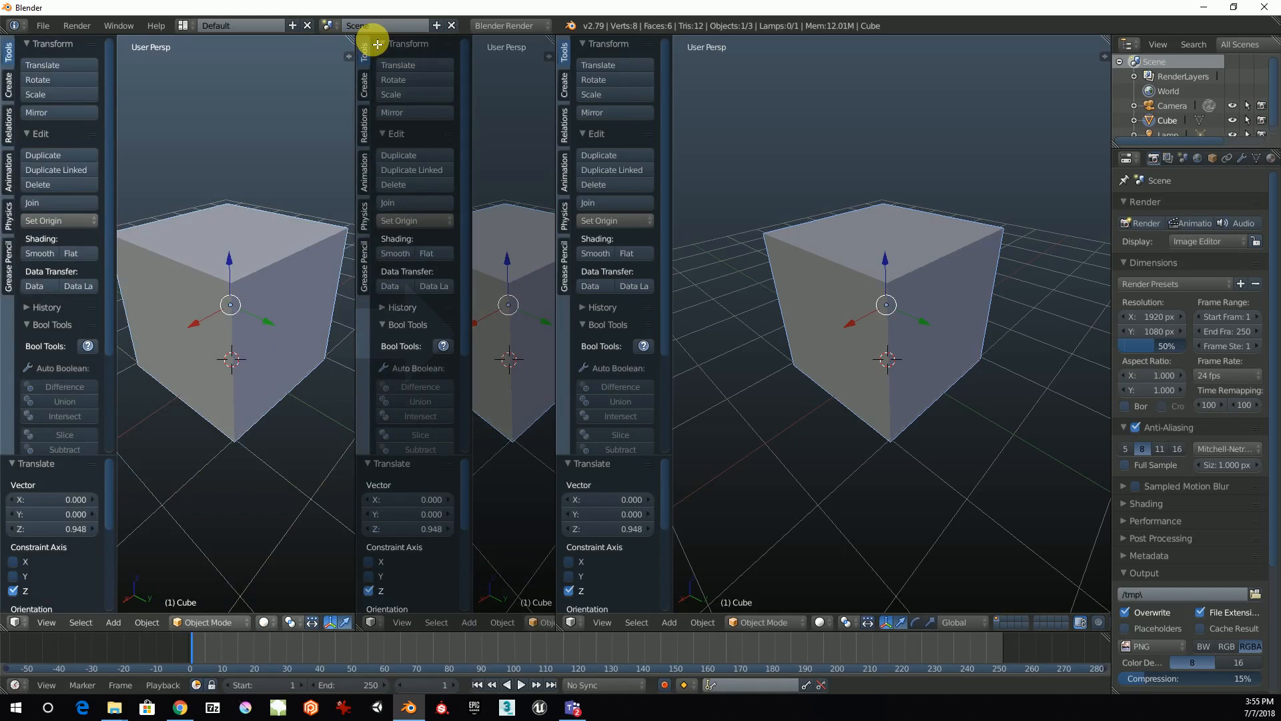
drag(377, 44, 377, 47)
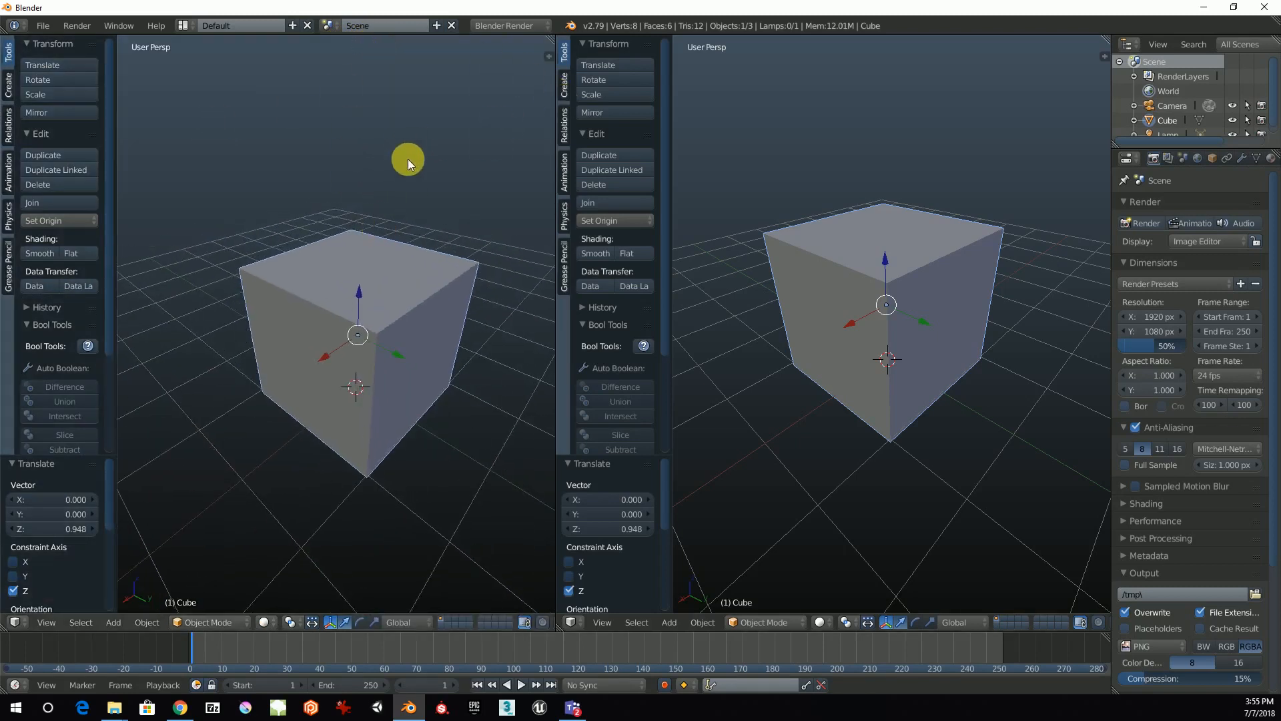
- Change the second 3D viewport to the UV/Image Editor
shift+middle_drag(407, 159, 395, 132)
scroll(367, 214, up, 3)
scroll(391, 213, down, 2)
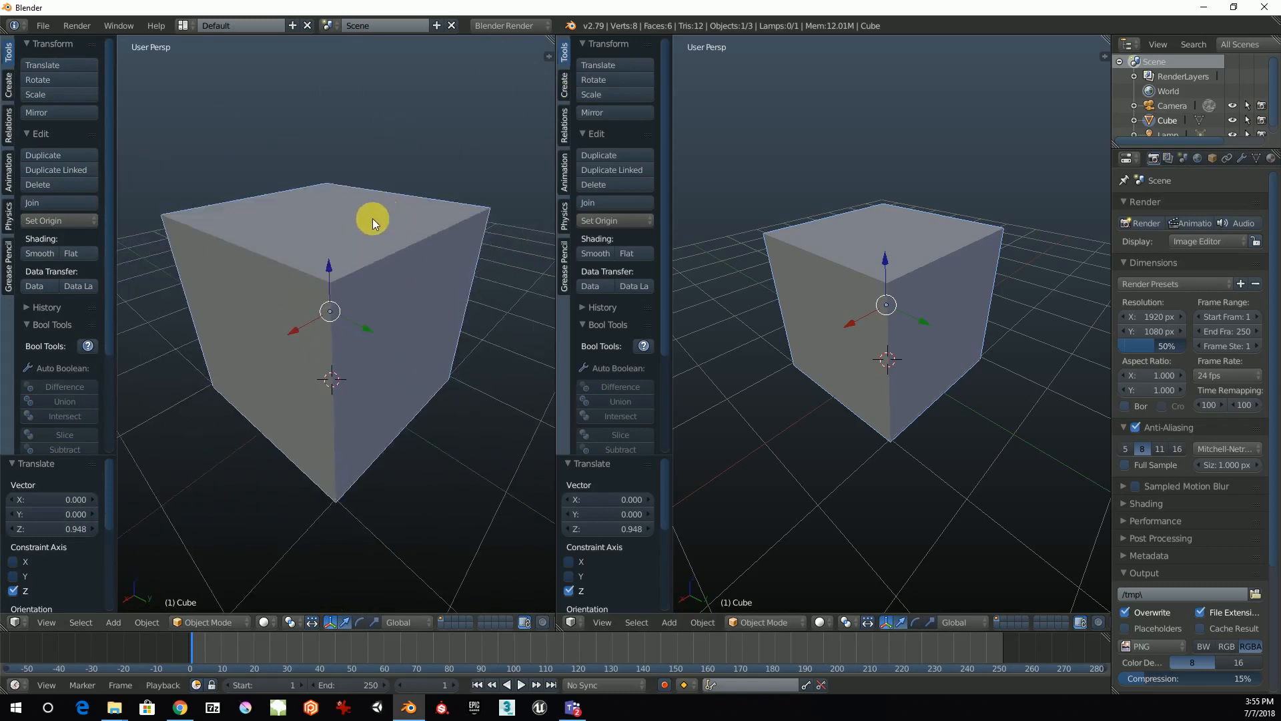
scroll(355, 240, up, 3)
scroll(355, 240, down, 3)
middle_drag(368, 238, 367, 239)
middle_drag(880, 292, 915, 298)
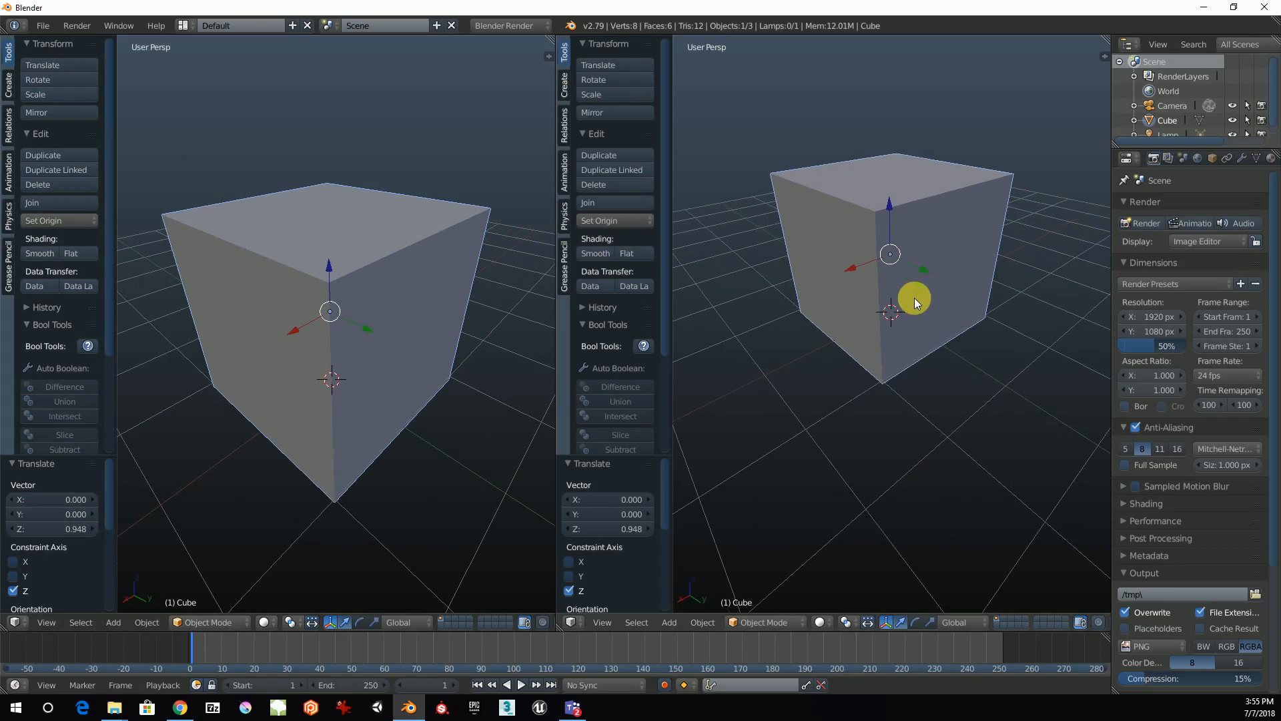
click(572, 622)
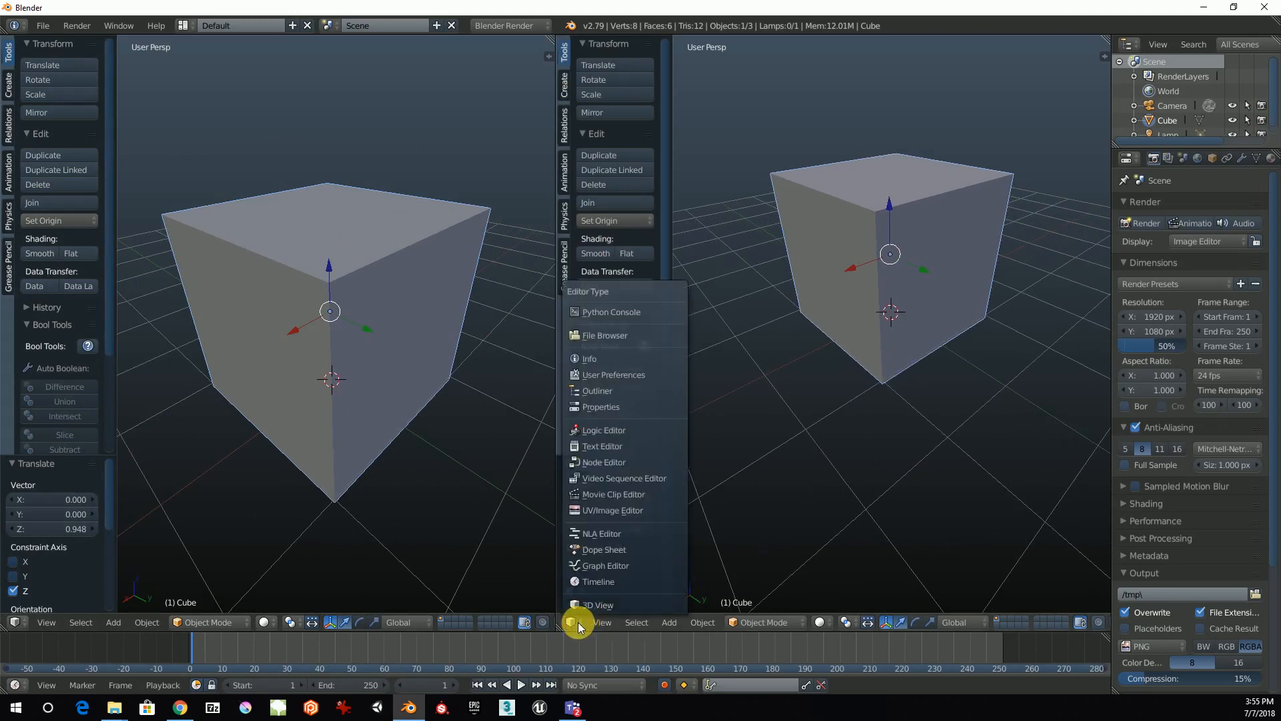
click(620, 511)
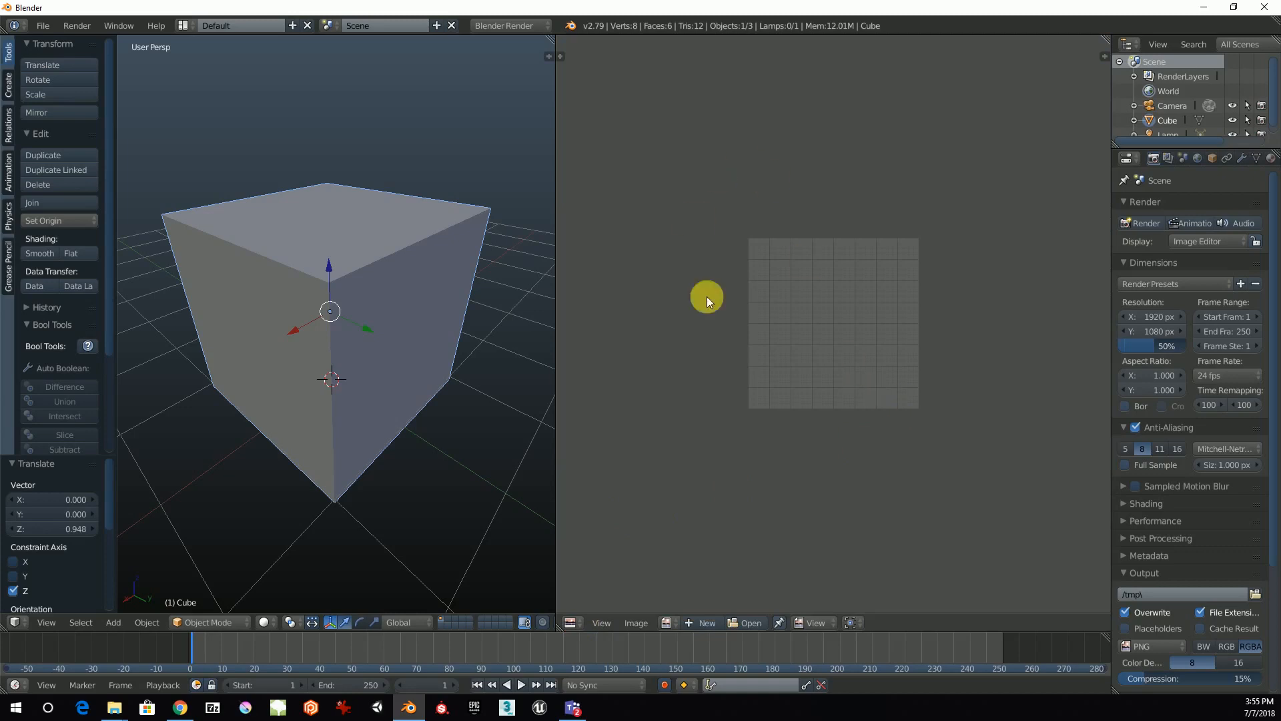
scroll(801, 340, up, 4)
middle_drag(815, 328, 839, 300)
- Enter Edit Mode on the cube and unwrap all its faces with the Unwrap method
mouse_move(368, 389)
shift+middle_down()
mouse_move(394, 400)
mouse_move(381, 410)
mouse_move(380, 389)
mouse_move(394, 390)
mouse_move(387, 404)
shift+middle_up()
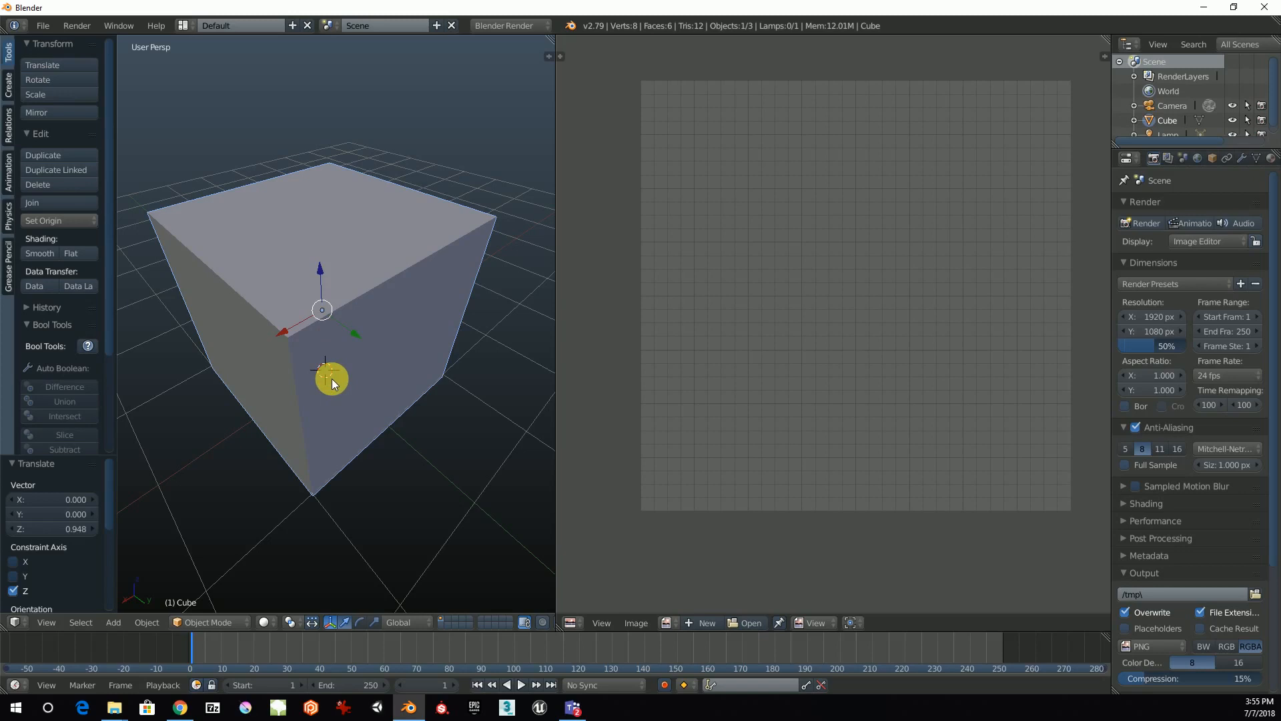
key(Tab)
middle_drag(331, 378, 384, 371)
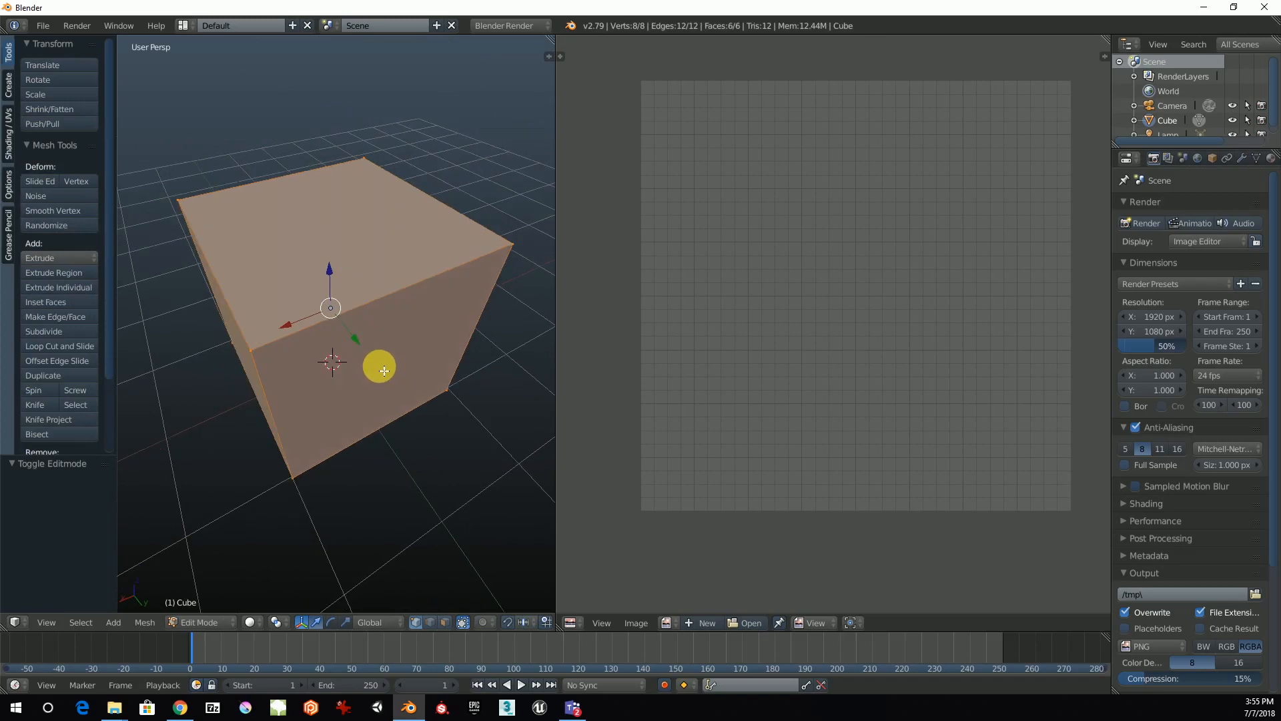
key(u)
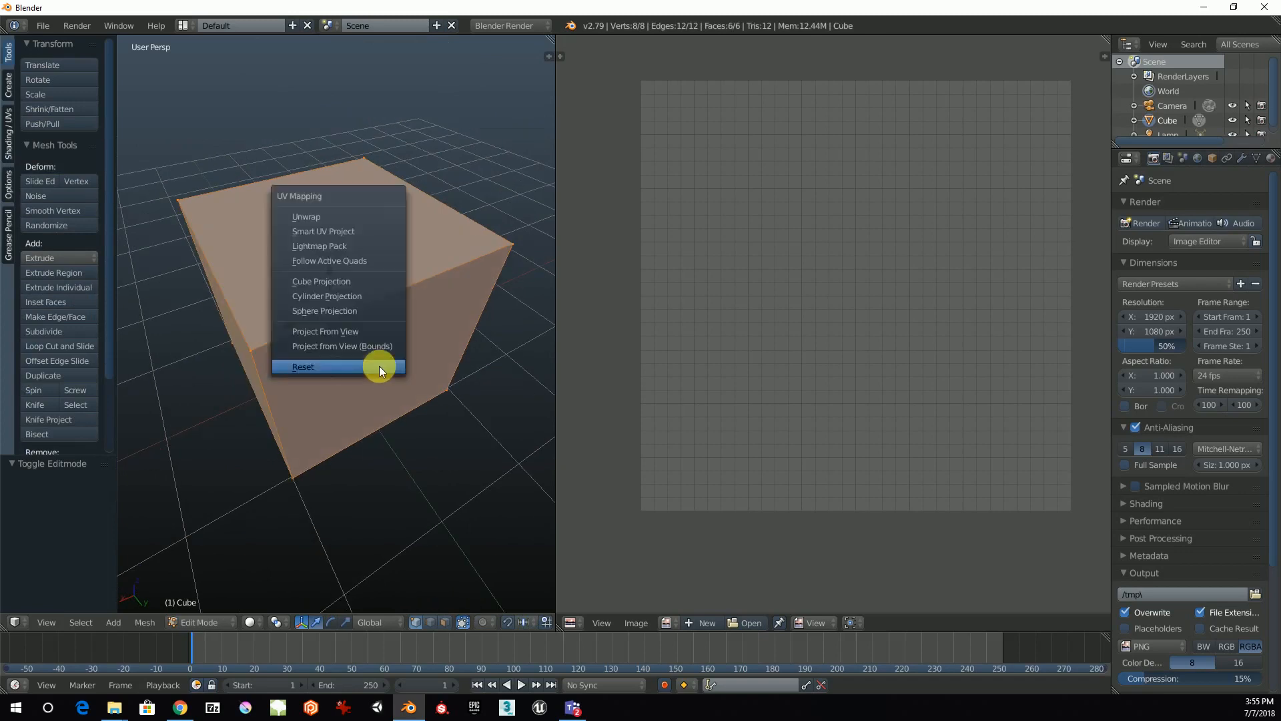
click(323, 214)
scroll(791, 361, down, 2)
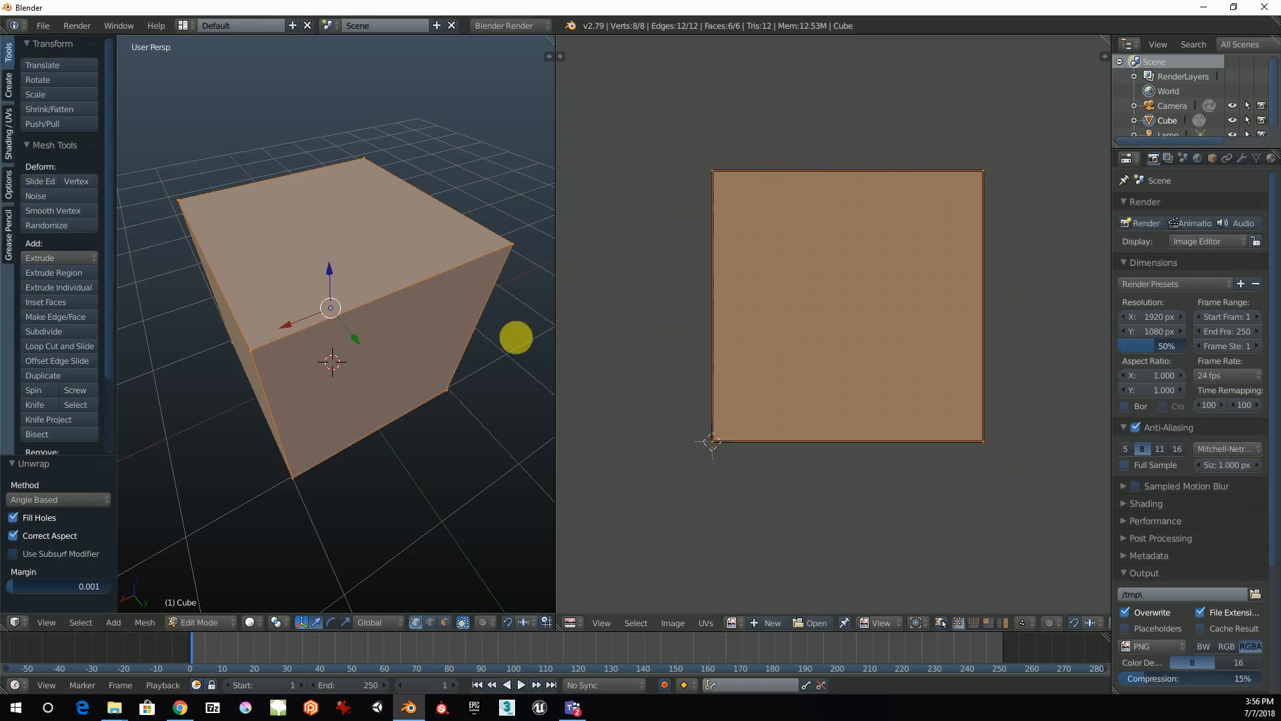
scroll(358, 382, up, 2)
middle_drag(332, 372, 366, 375)
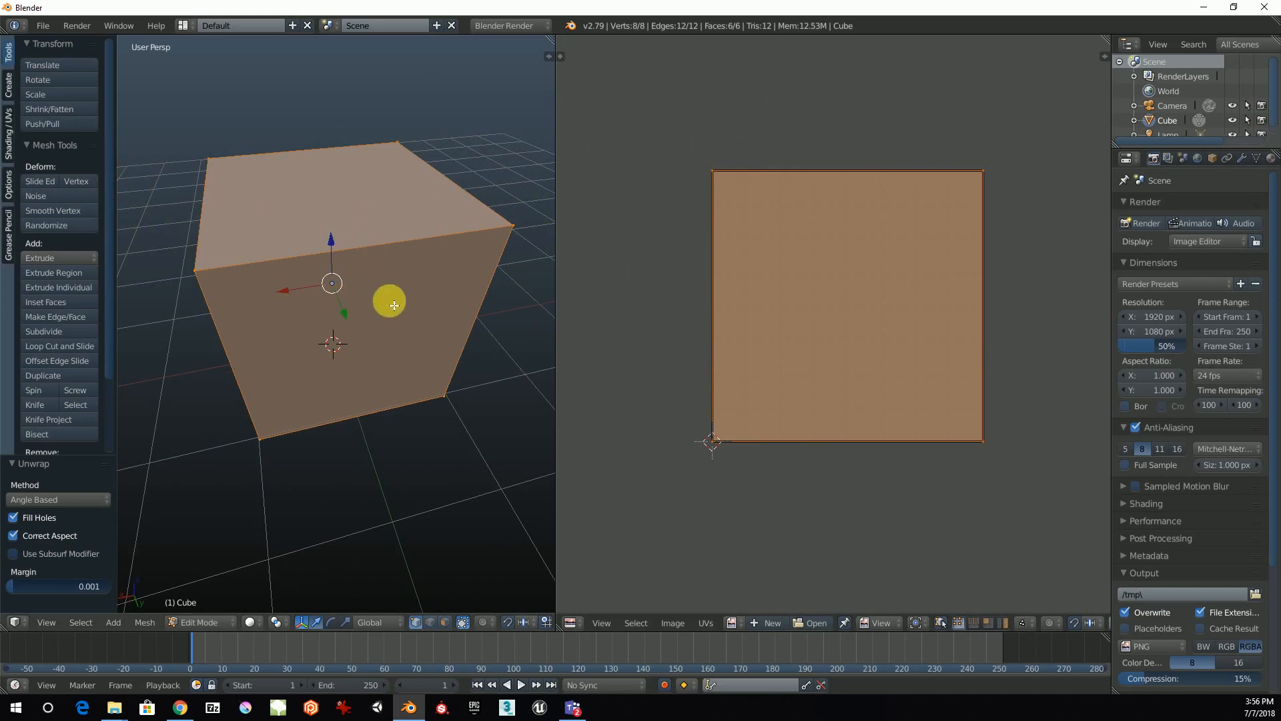
middle_drag(355, 306, 380, 303)
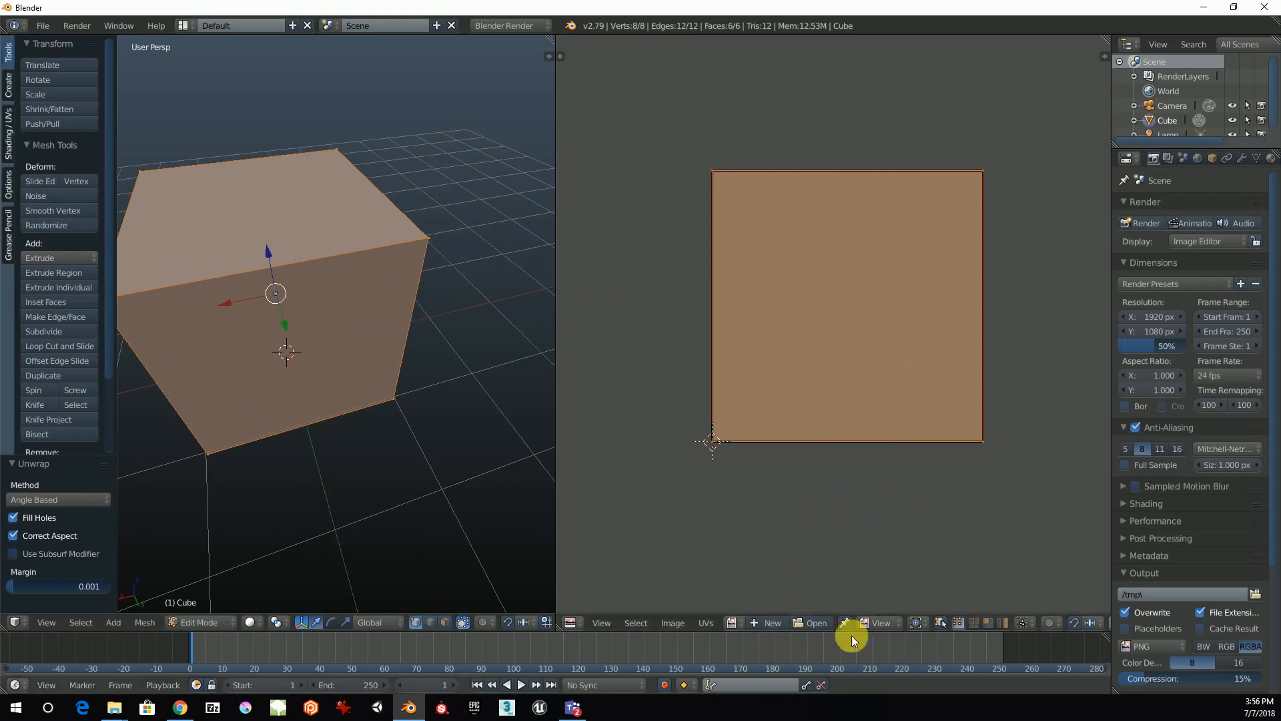
- Open the image WoodenBox.jpg from D:\ForTutorials in the UV/Image Editor
click(807, 624)
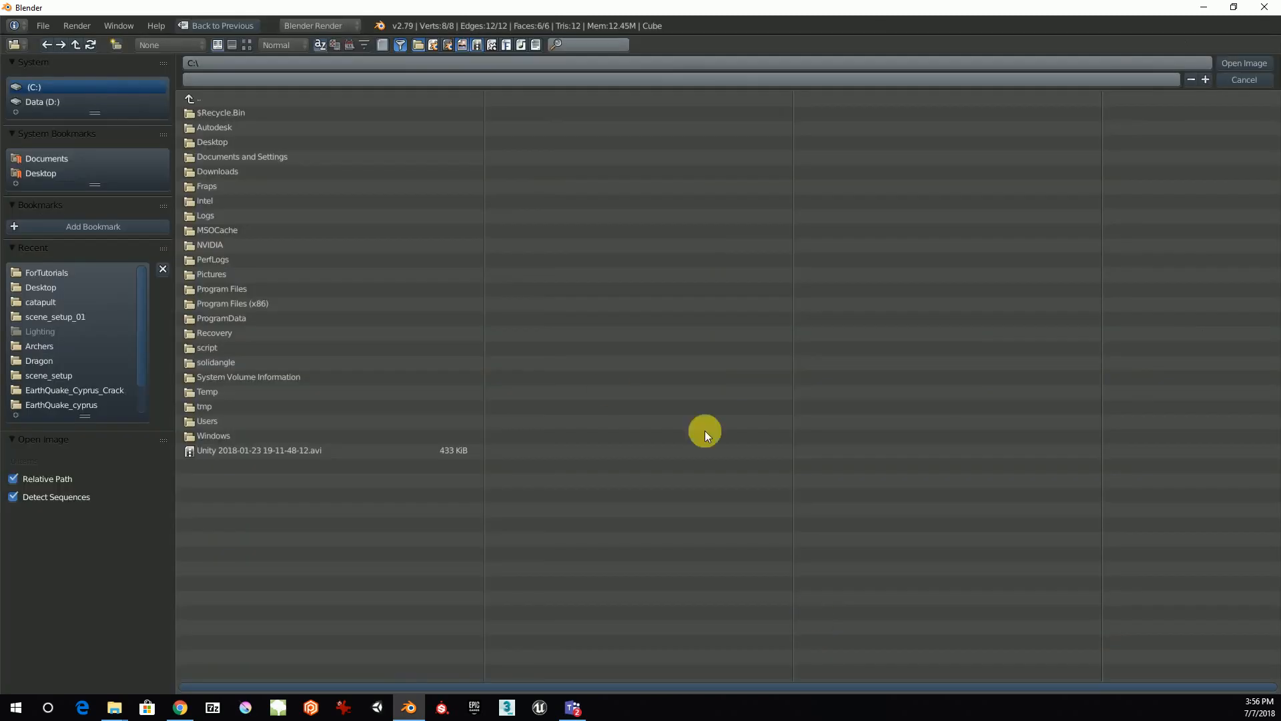
click(38, 102)
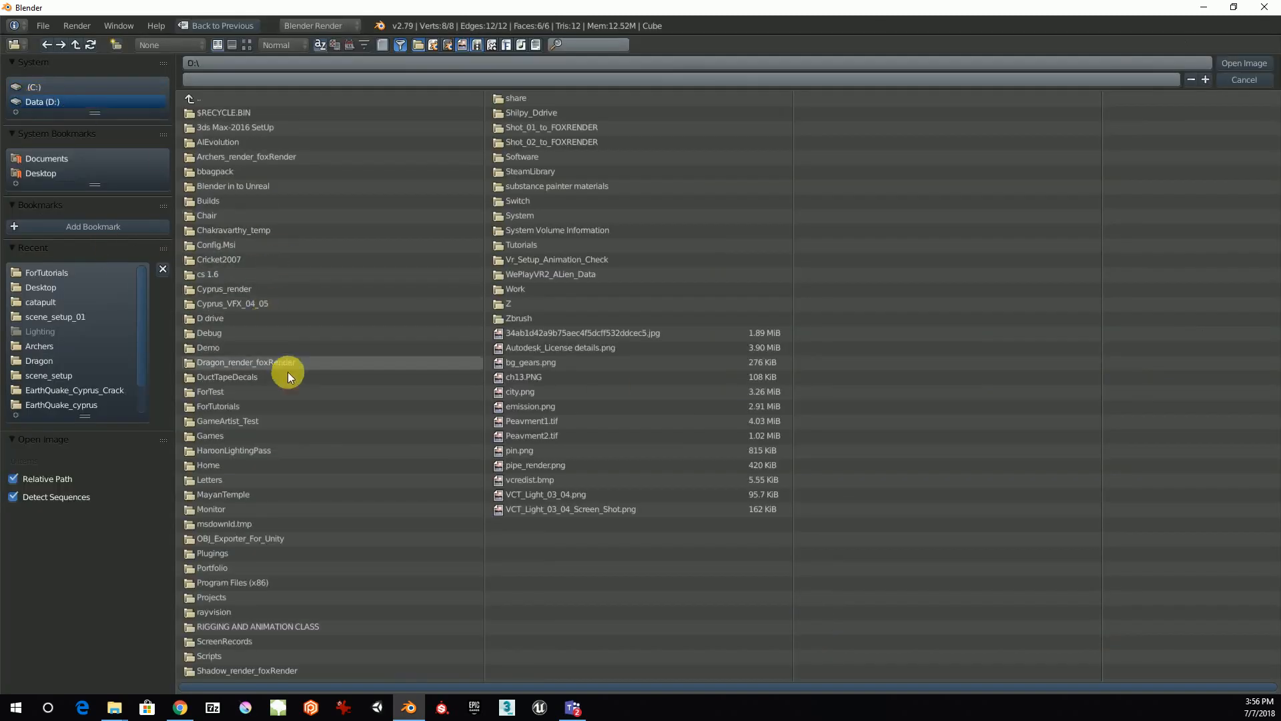
click(211, 407)
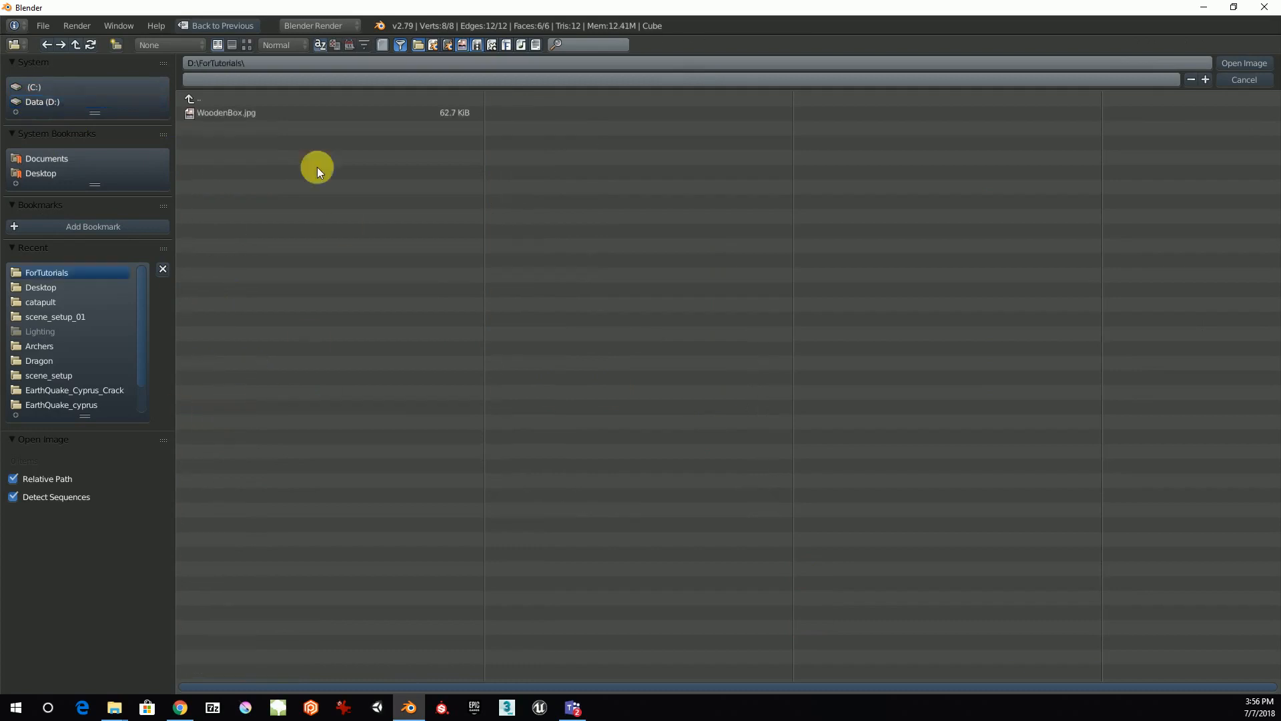
click(228, 114)
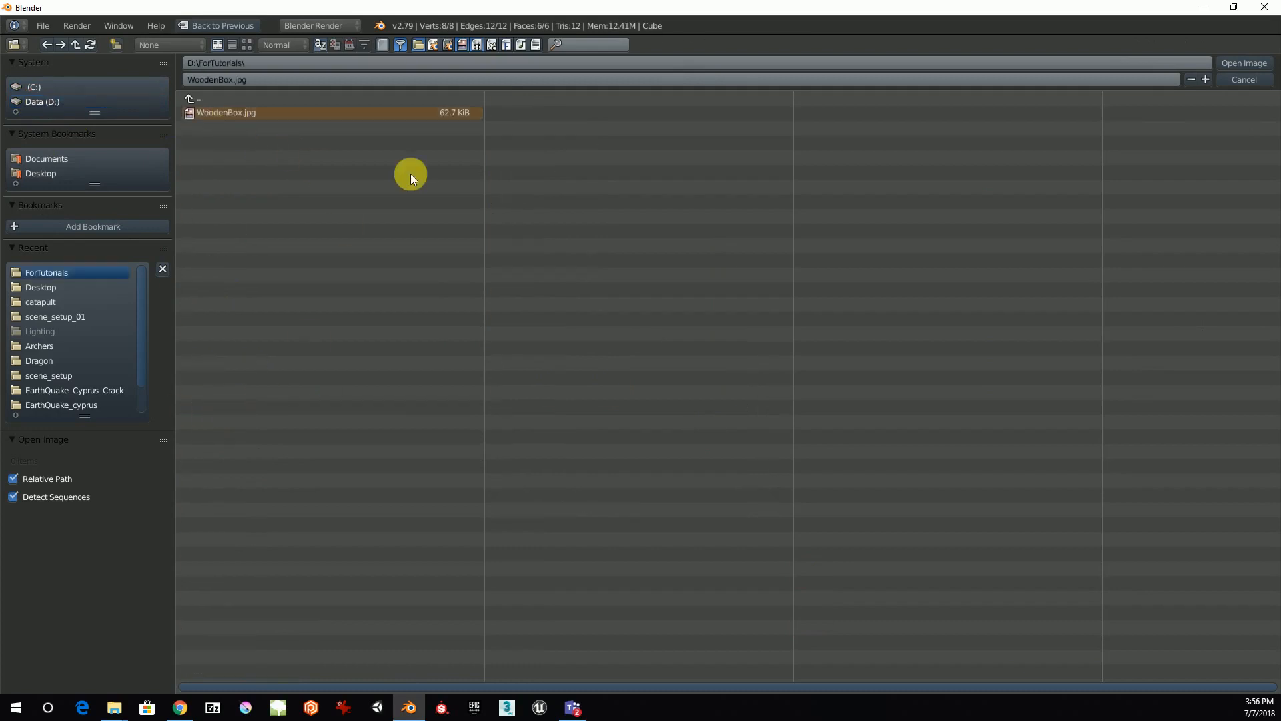
click(1226, 63)
- Examine how the cube's UV layout fits the edges and corners of the wooden box image
scroll(875, 378, down, 3)
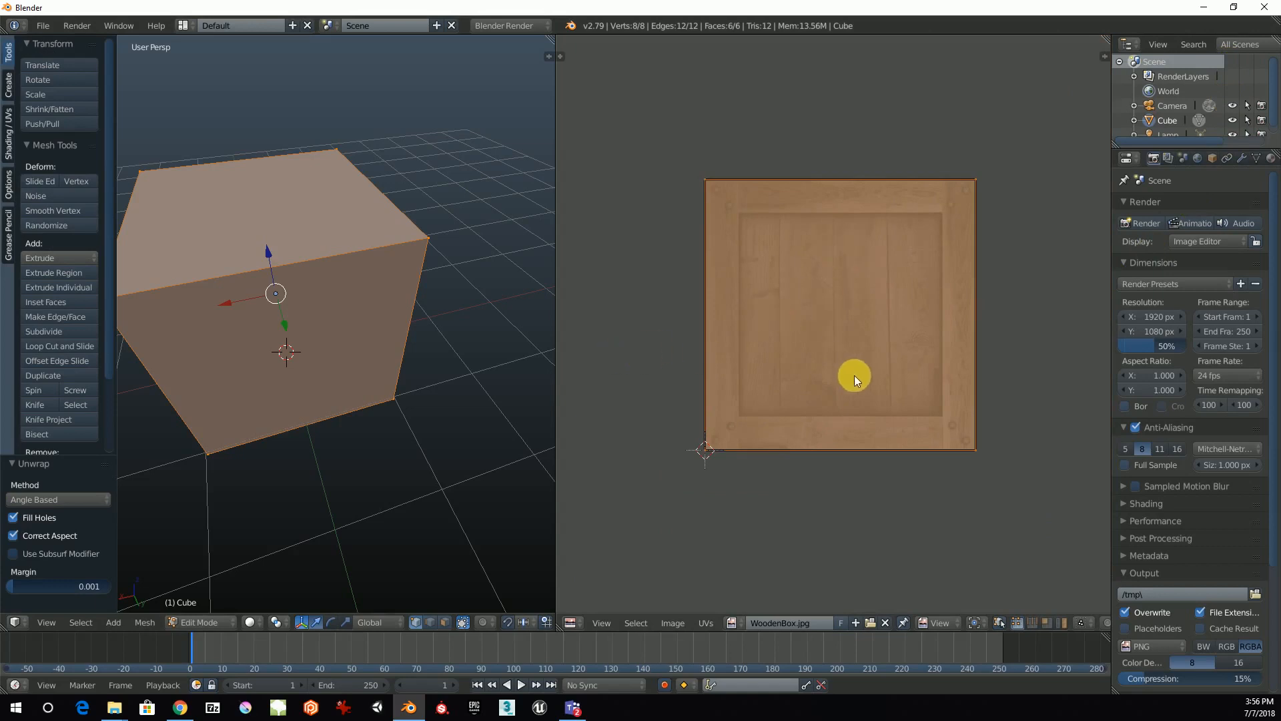
scroll(855, 375, up, 1)
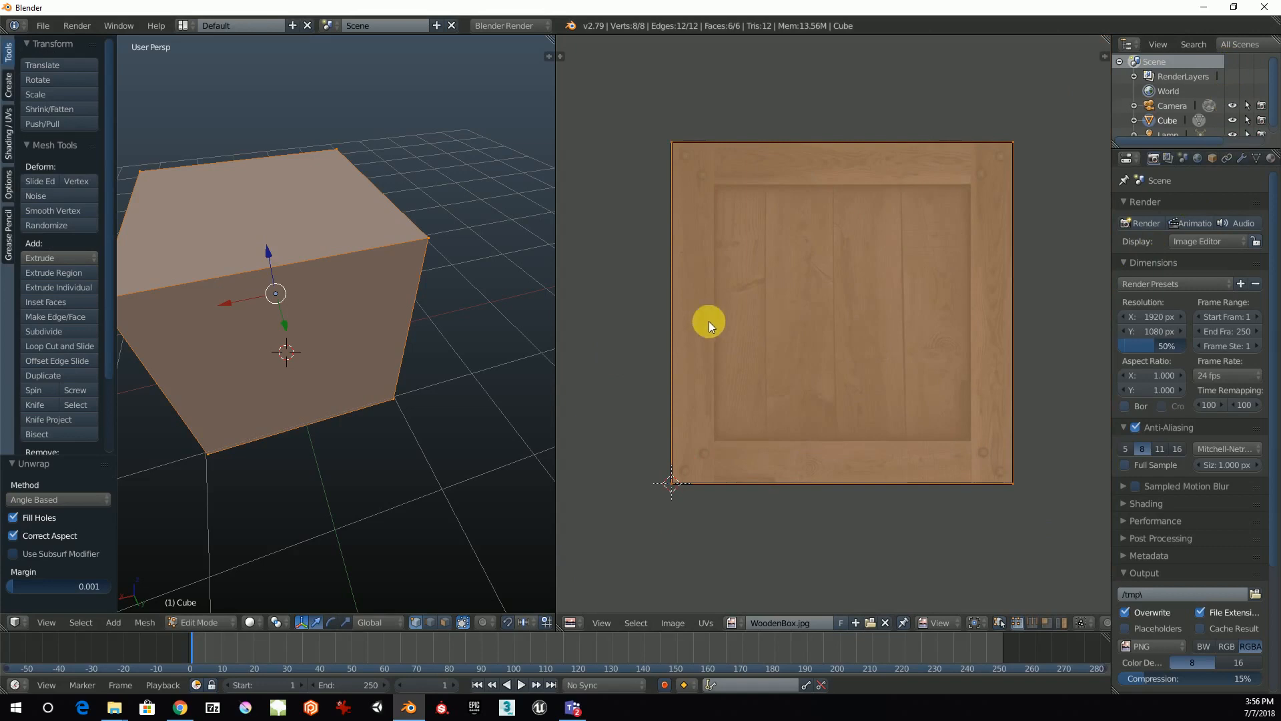
scroll(1007, 497, up, 3)
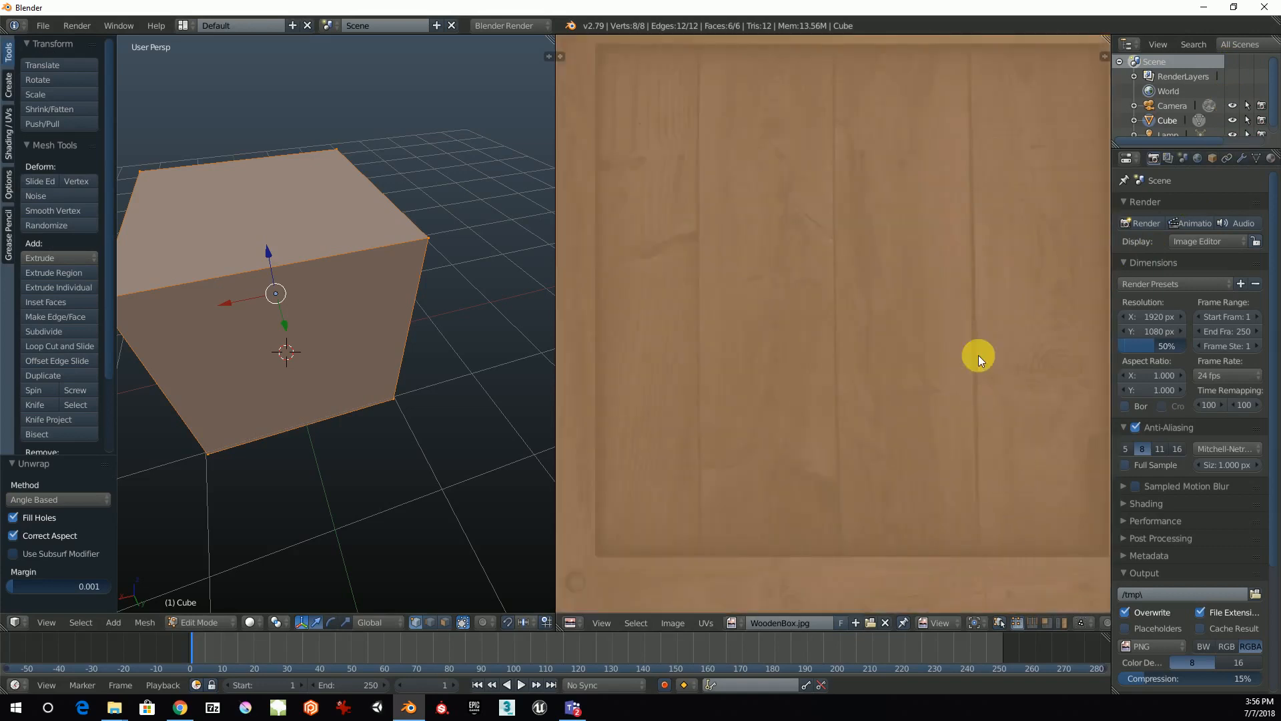
scroll(849, 409, up, 4)
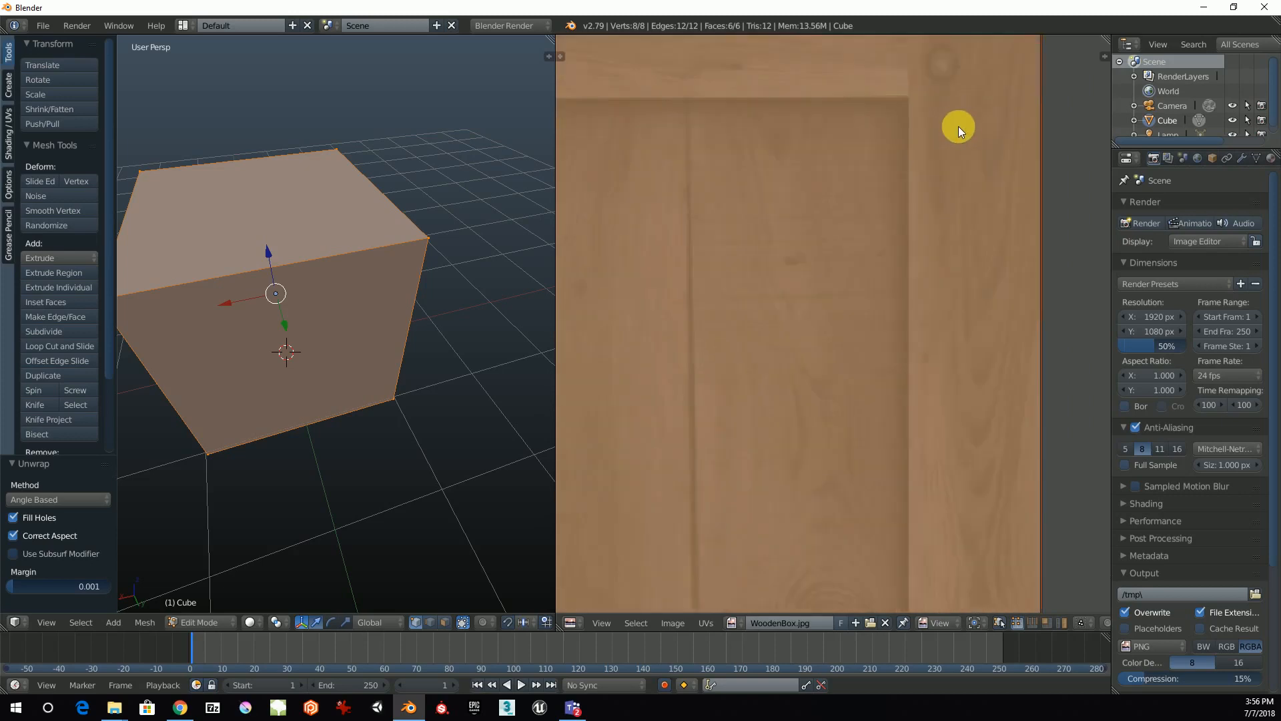
shift+scroll(964, 118, up, 5)
scroll(957, 152, down, 5)
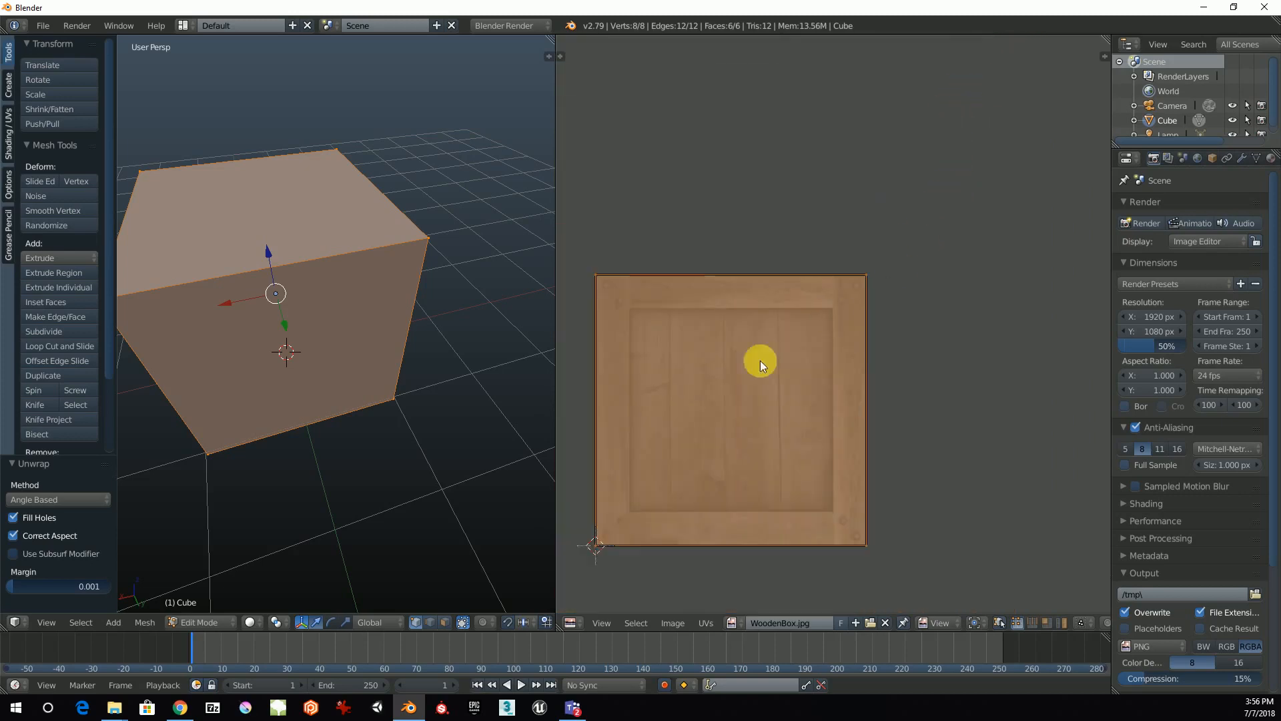
key(Home)
scroll(714, 461, up, 2)
scroll(727, 463, down, 3)
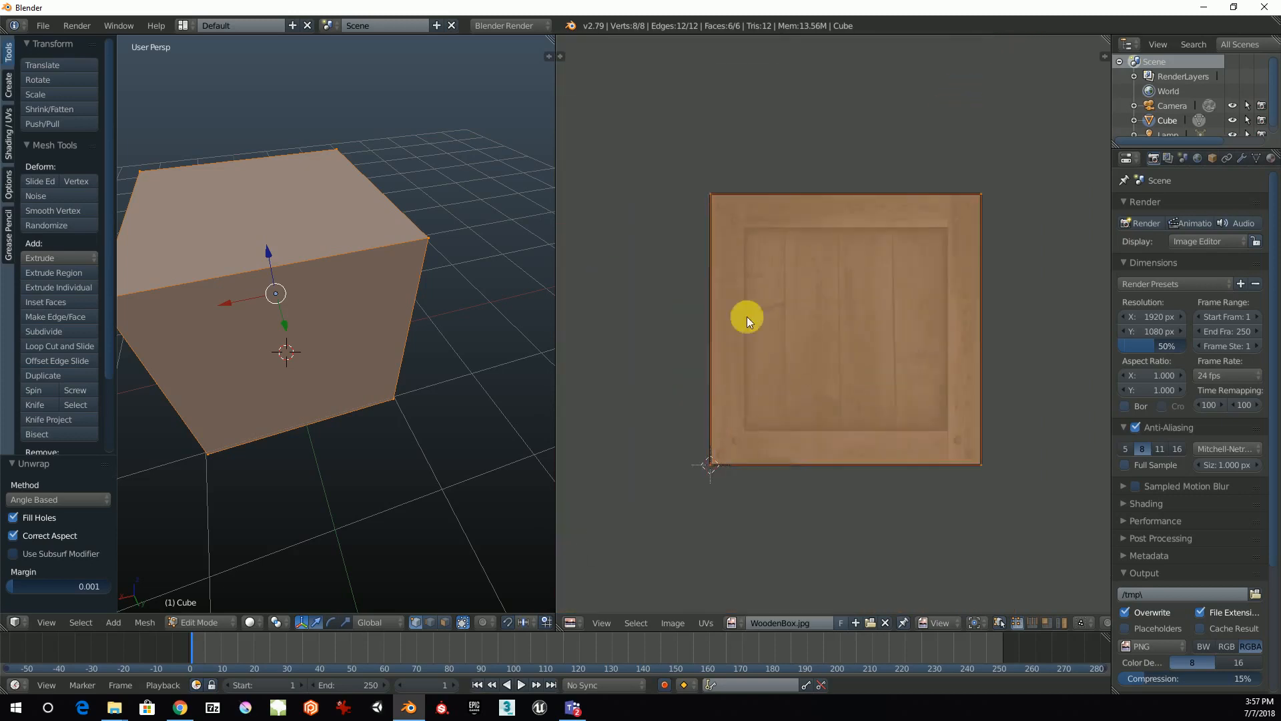
middle_drag(744, 341, 766, 306)
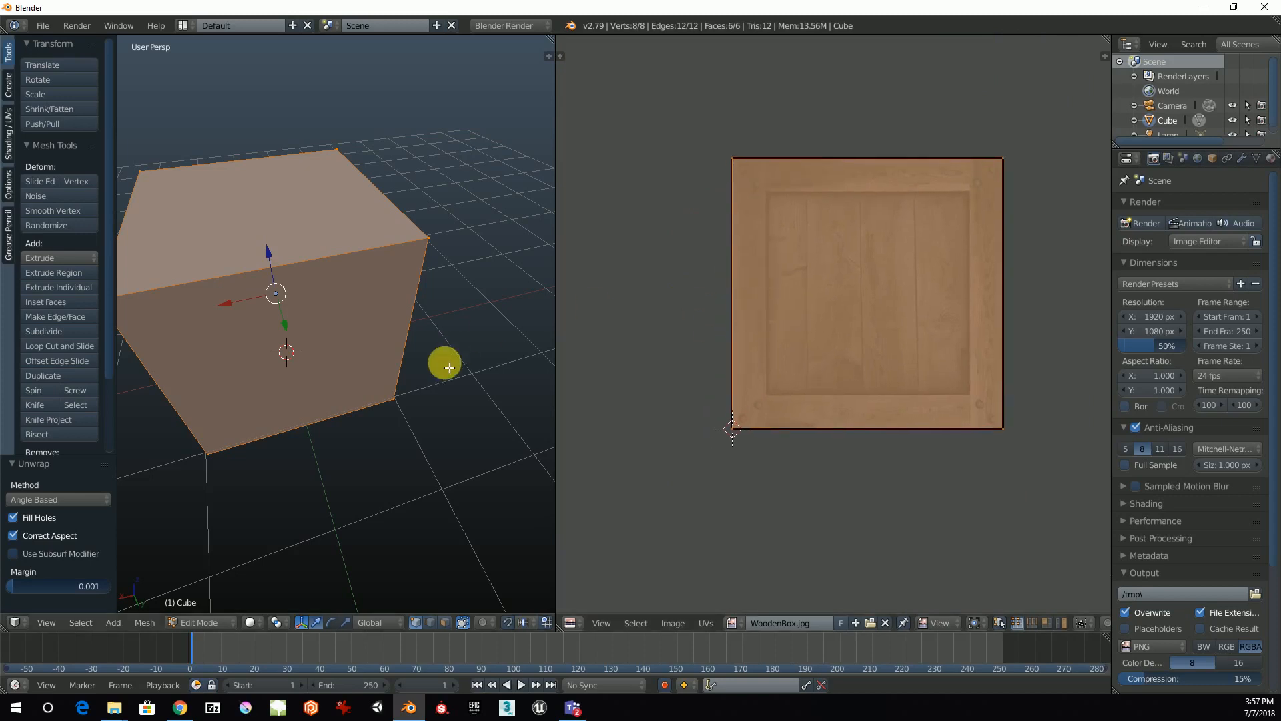
- Set the 3D view's shading to Texture and return the cube to Object Mode
middle_drag(423, 352, 453, 327)
scroll(454, 327, down, 3)
scroll(309, 332, up, 3)
middle_drag(314, 332, 396, 439)
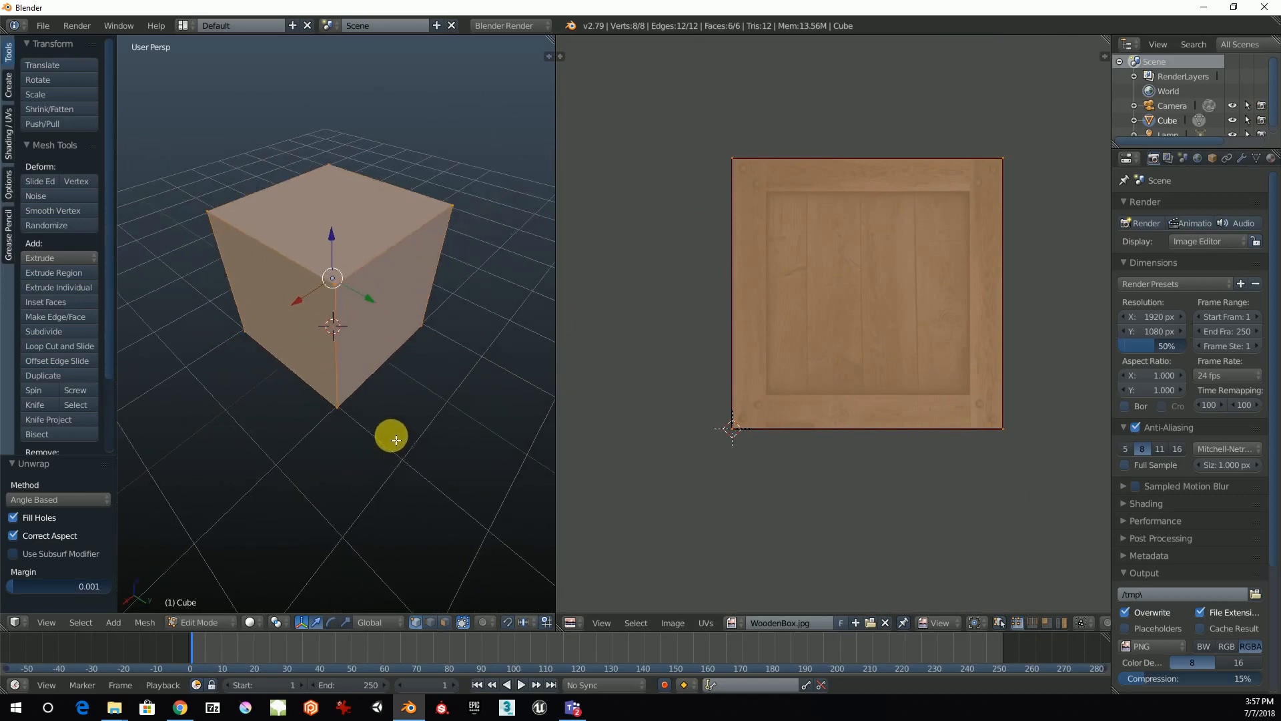
click(249, 622)
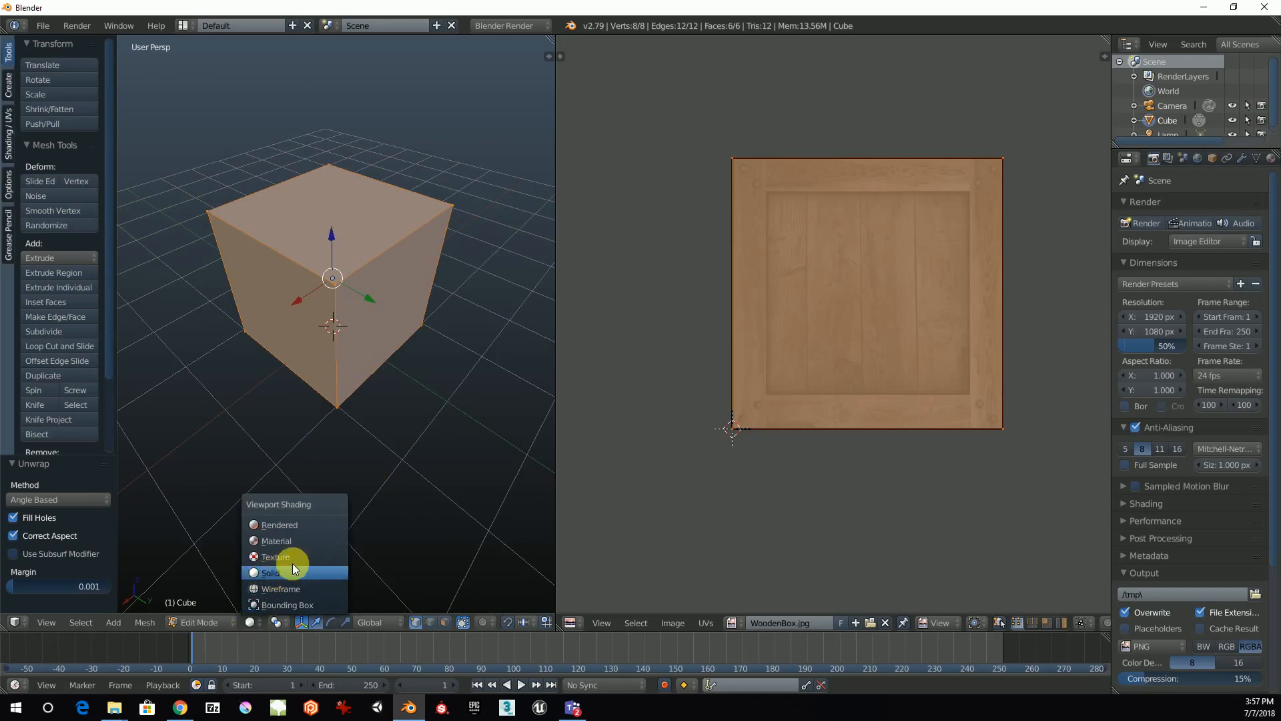
click(277, 558)
middle_drag(329, 438, 365, 407)
key(Tab)
scroll(391, 469, up, 3)
scroll(266, 395, up, 2)
scroll(337, 421, down, 5)
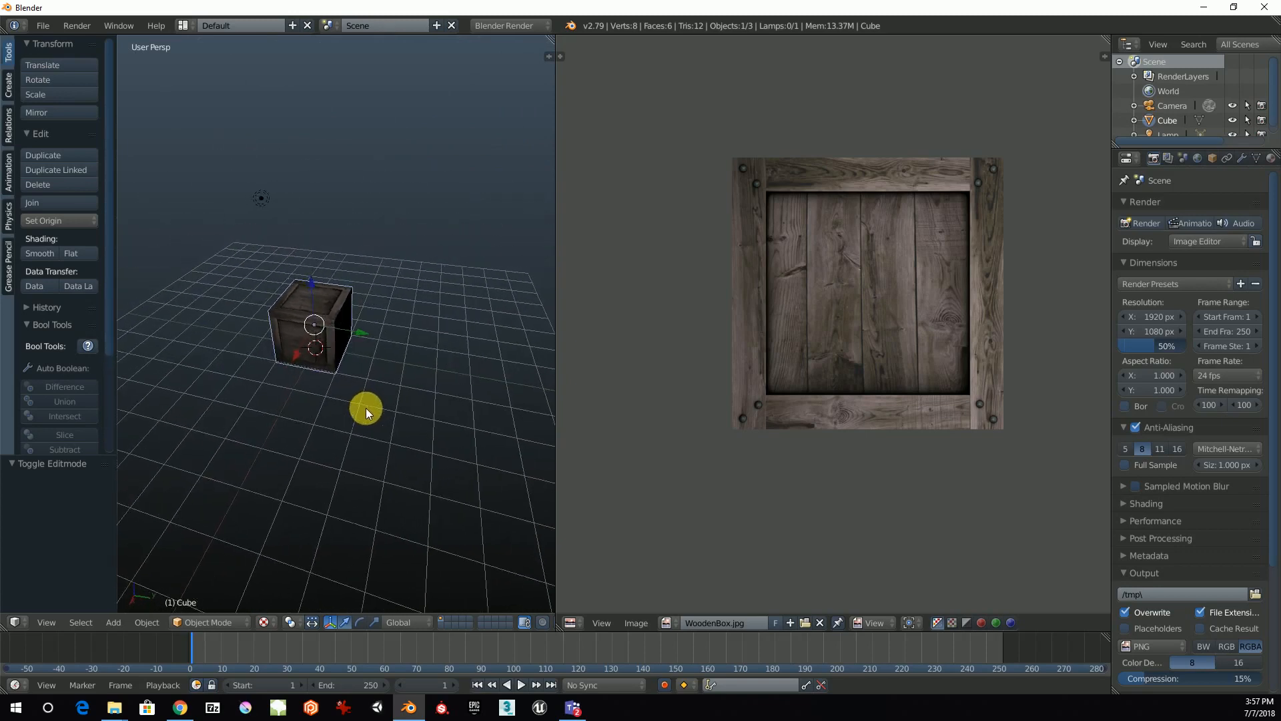
- Select the lamp and move it along the Y and Z axes, finishing with a Y shift of about -2.66 units
right_click(262, 197)
drag(298, 201, 374, 200)
drag(340, 152, 335, 214)
middle_drag(335, 215, 316, 403)
drag(414, 344, 250, 319)
middle_drag(251, 320, 371, 206)
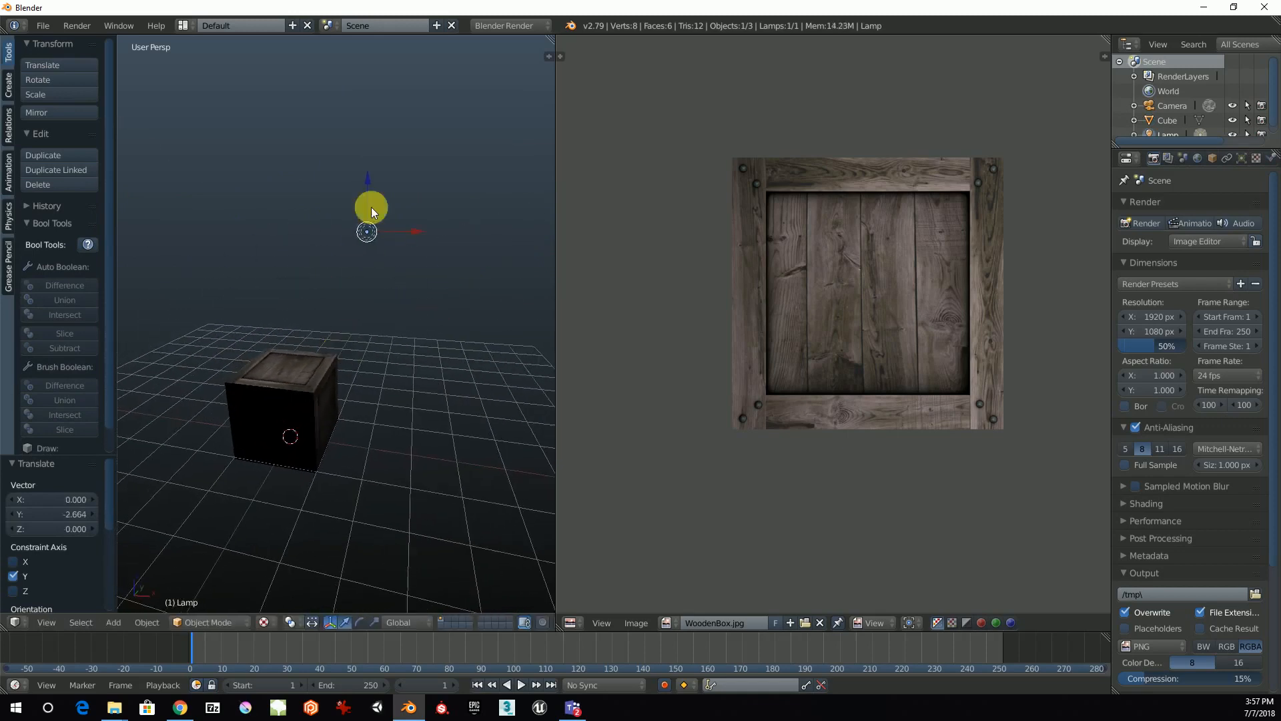
- Reposition the lamp in front of the cube by lowering it, shifting it along Y, and moving it about 1.5 units along X
drag(366, 178, 359, 331)
drag(404, 389, 238, 311)
drag(265, 354, 364, 367)
scroll(331, 394, up, 2)
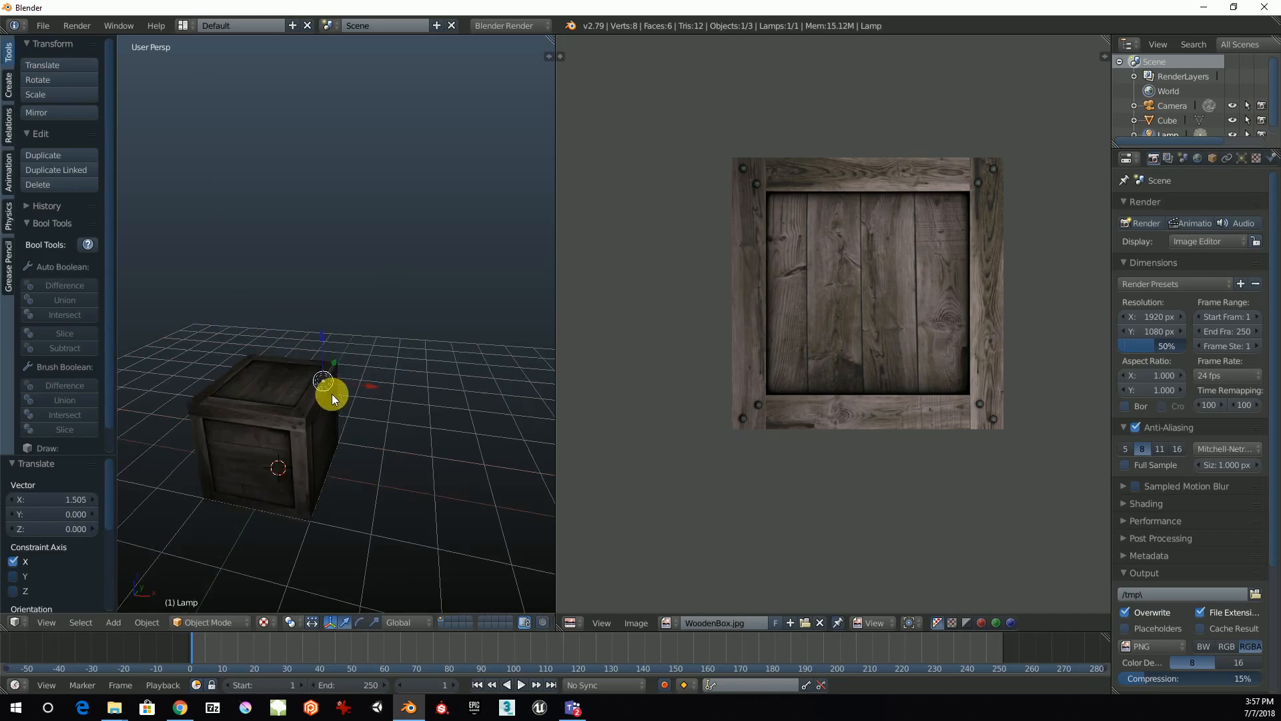
middle_drag(343, 411, 372, 394)
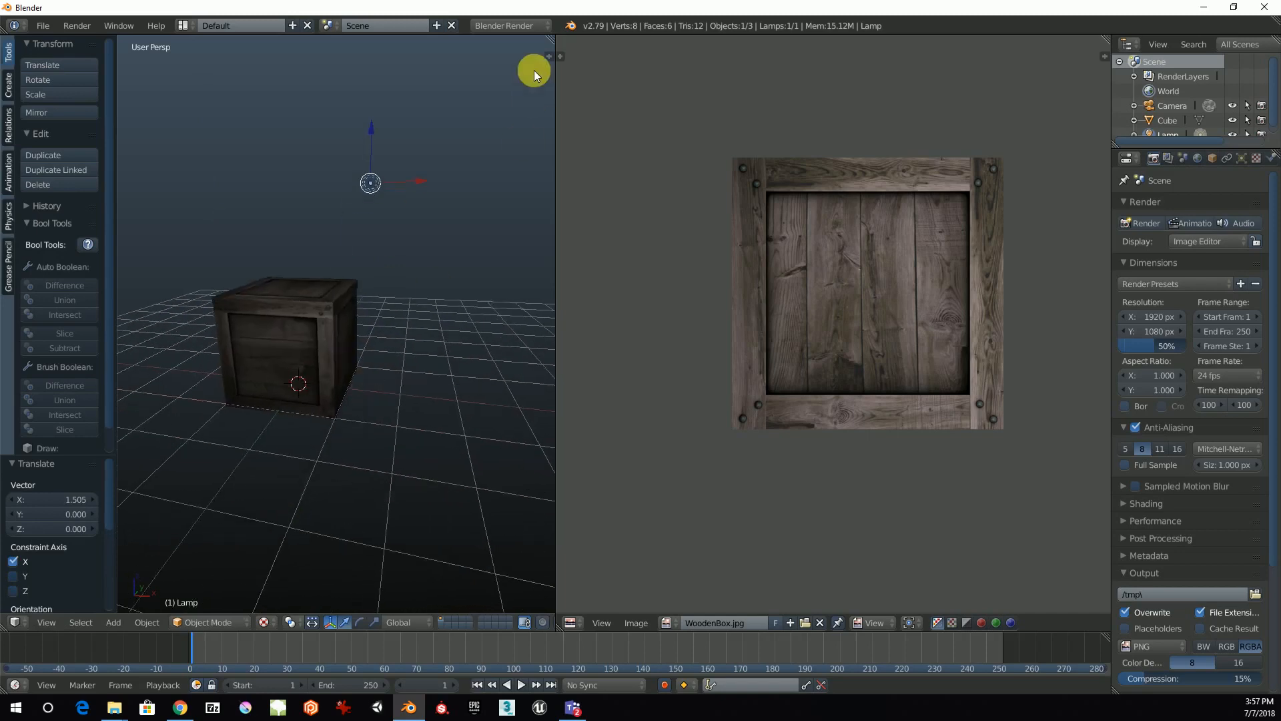
- Look through the 3D view's display, shading and transform properties for the selected lamp
click(552, 59)
scroll(481, 499, down, 8)
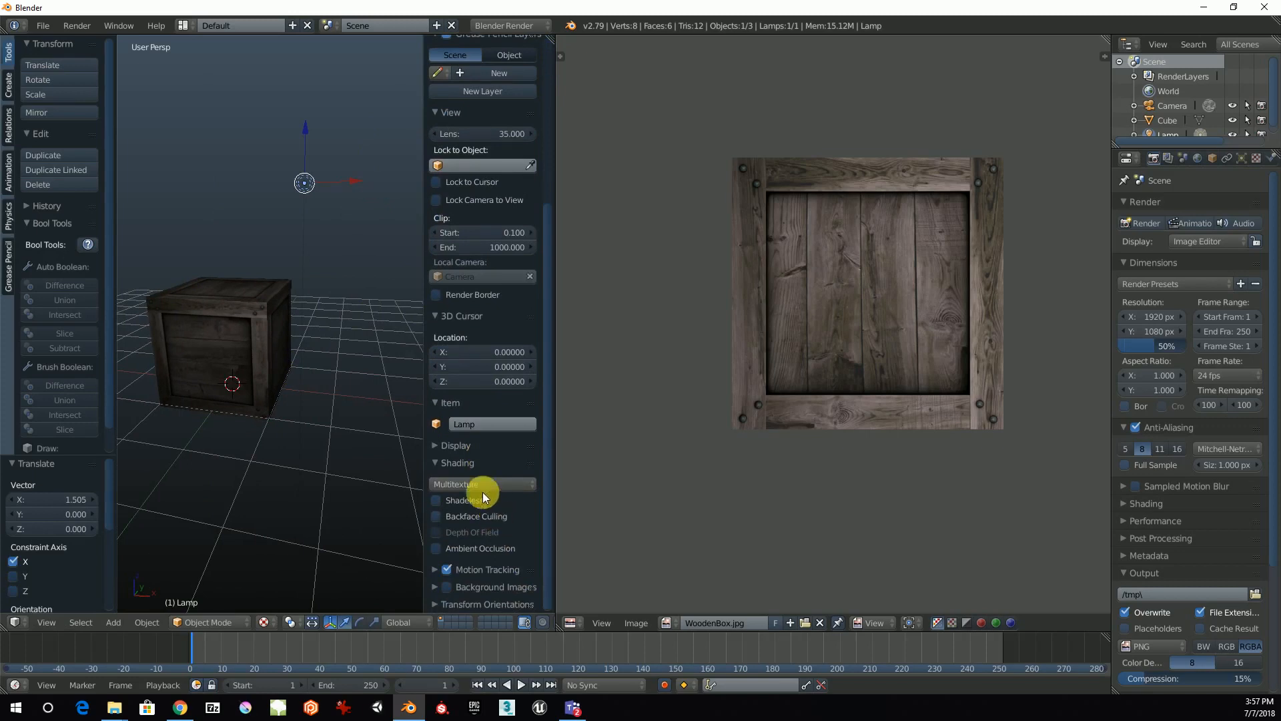
click(446, 445)
click(444, 444)
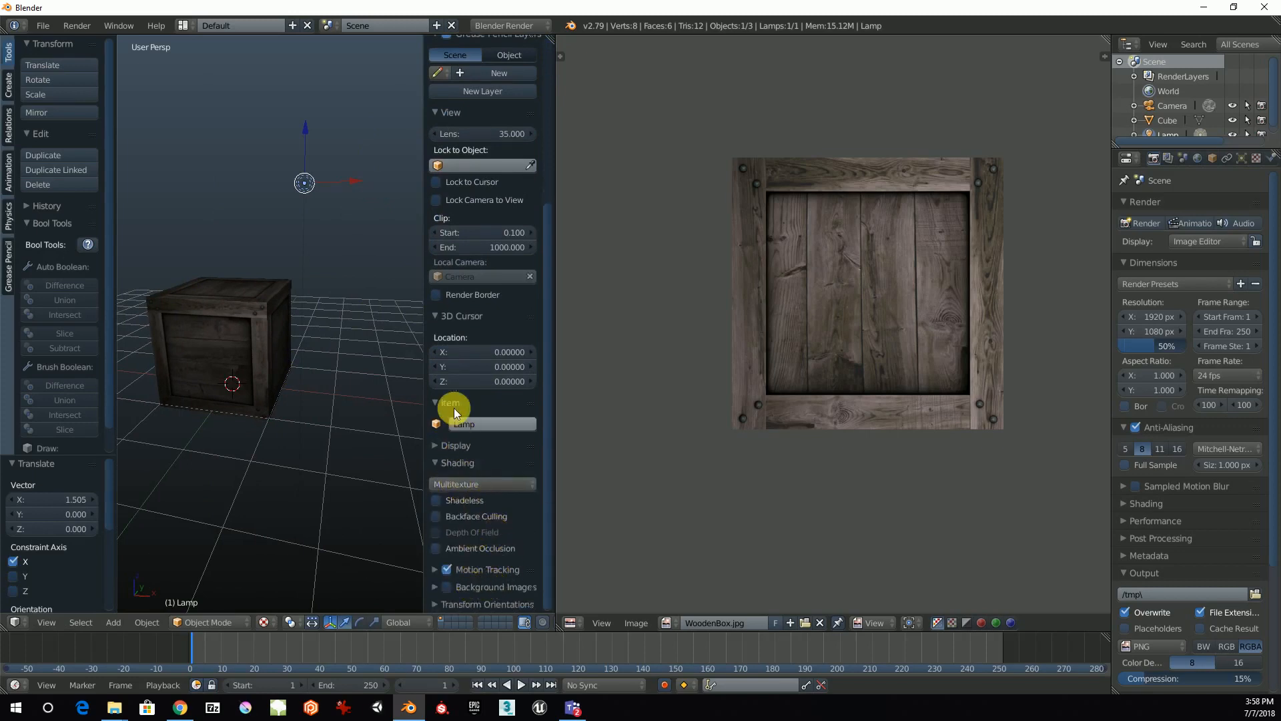
scroll(454, 367, up, 7)
scroll(455, 366, up, 1)
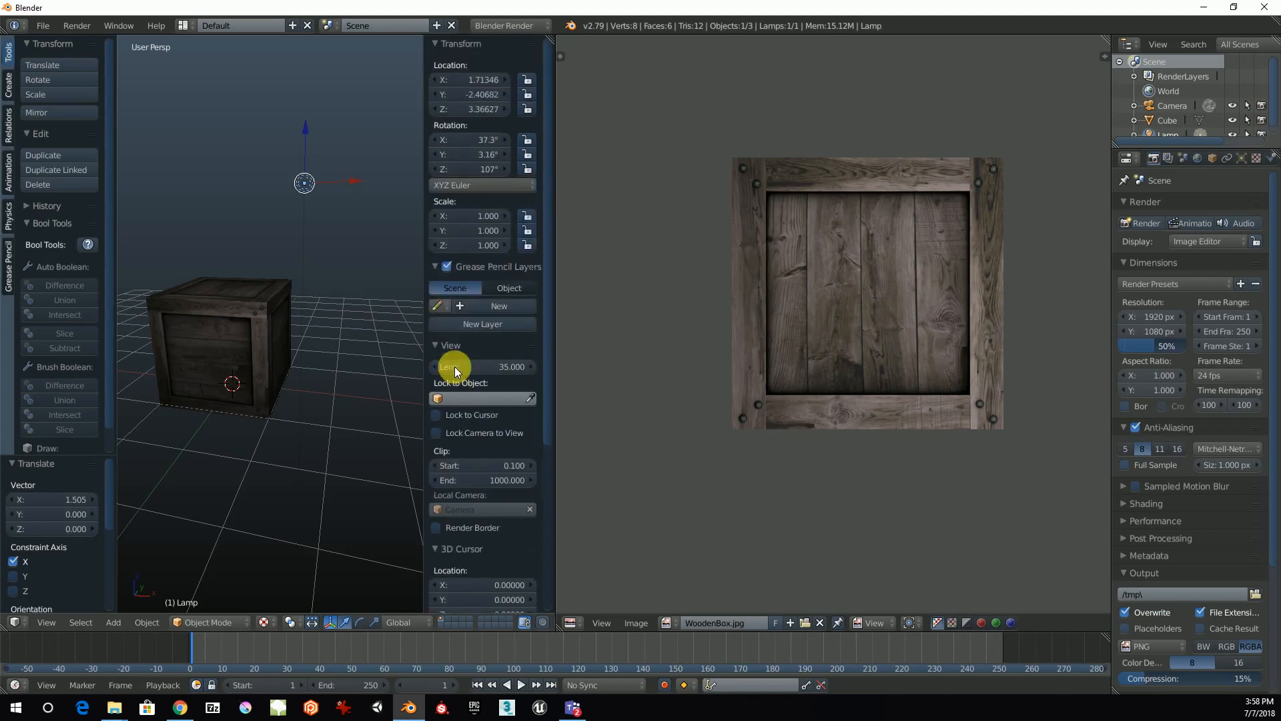
click(433, 44)
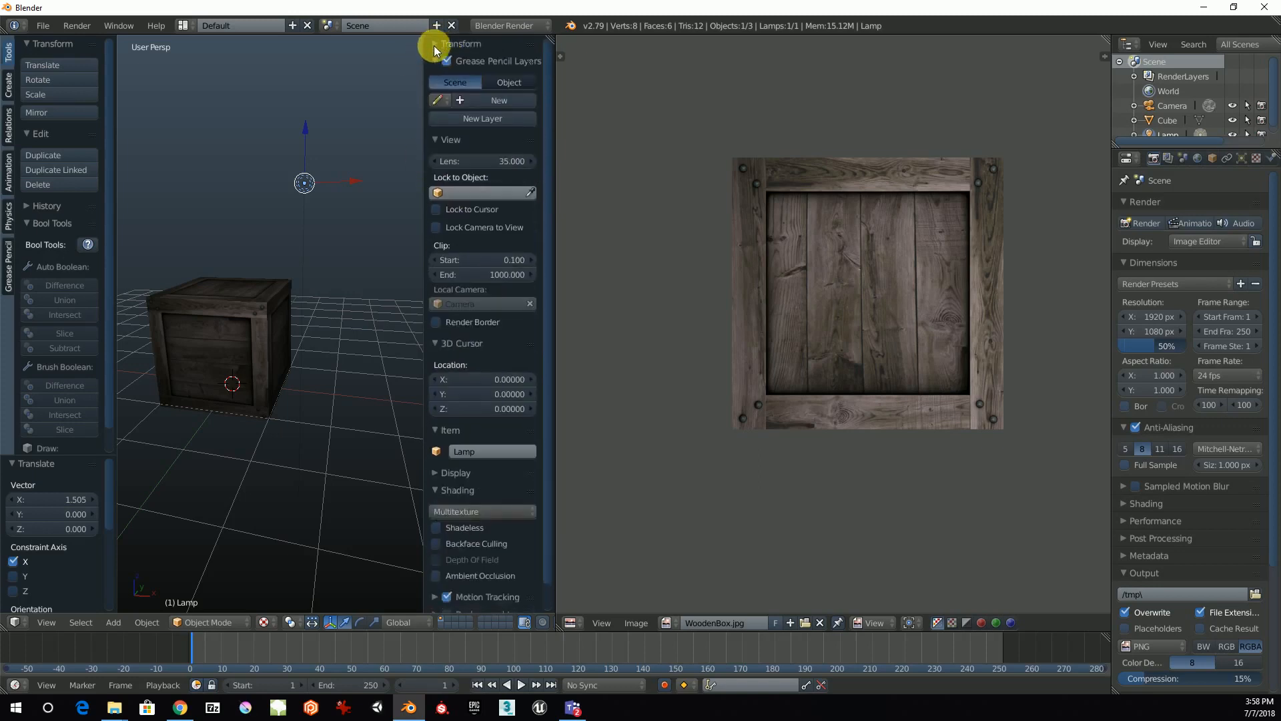
middle_drag(402, 130, 394, 143)
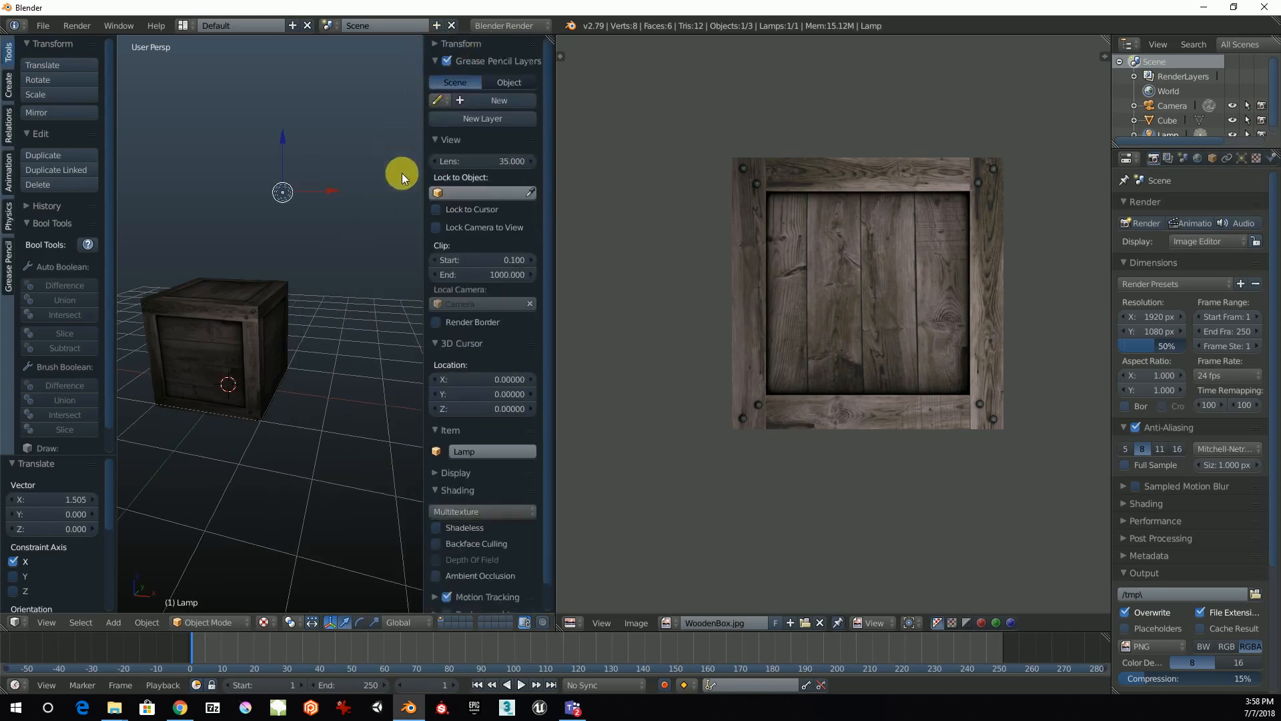
key(n)
- Add a point lamp at the cube and raise it about 1.85 units along Z
scroll(338, 344, up, 3)
scroll(364, 343, down, 2)
shift+middle_drag(364, 343, 379, 282)
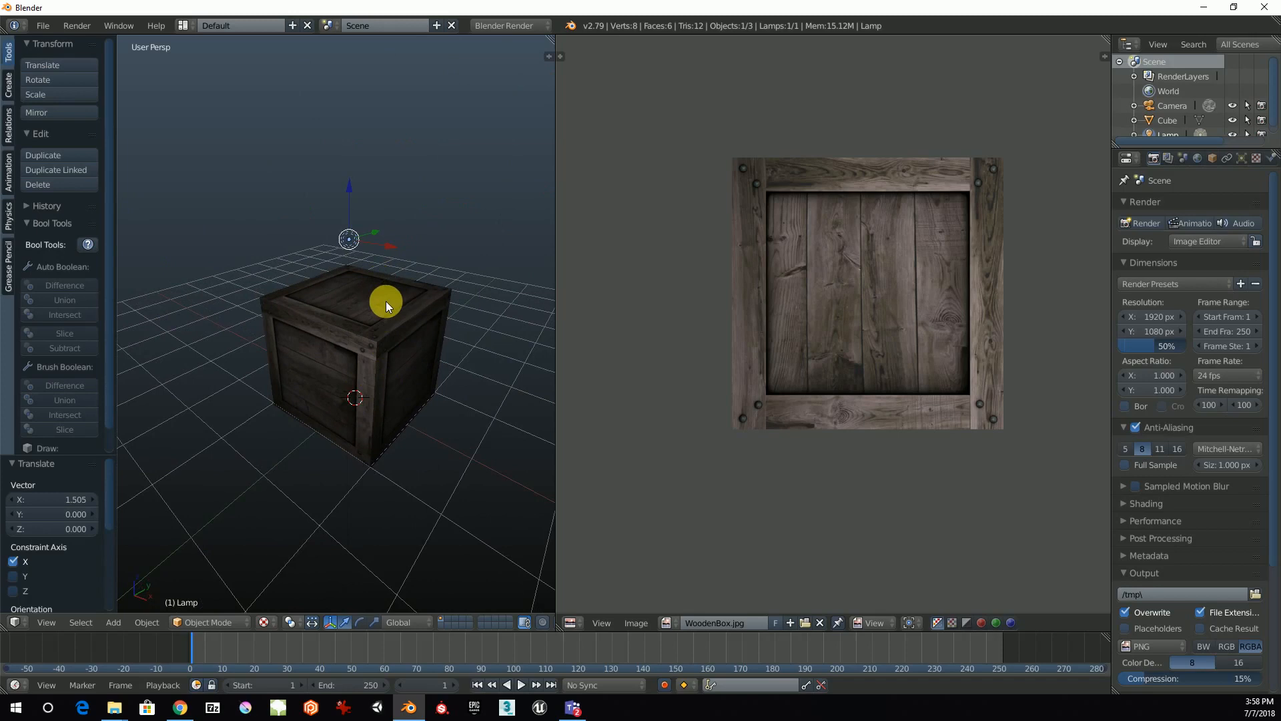
key(shift+a)
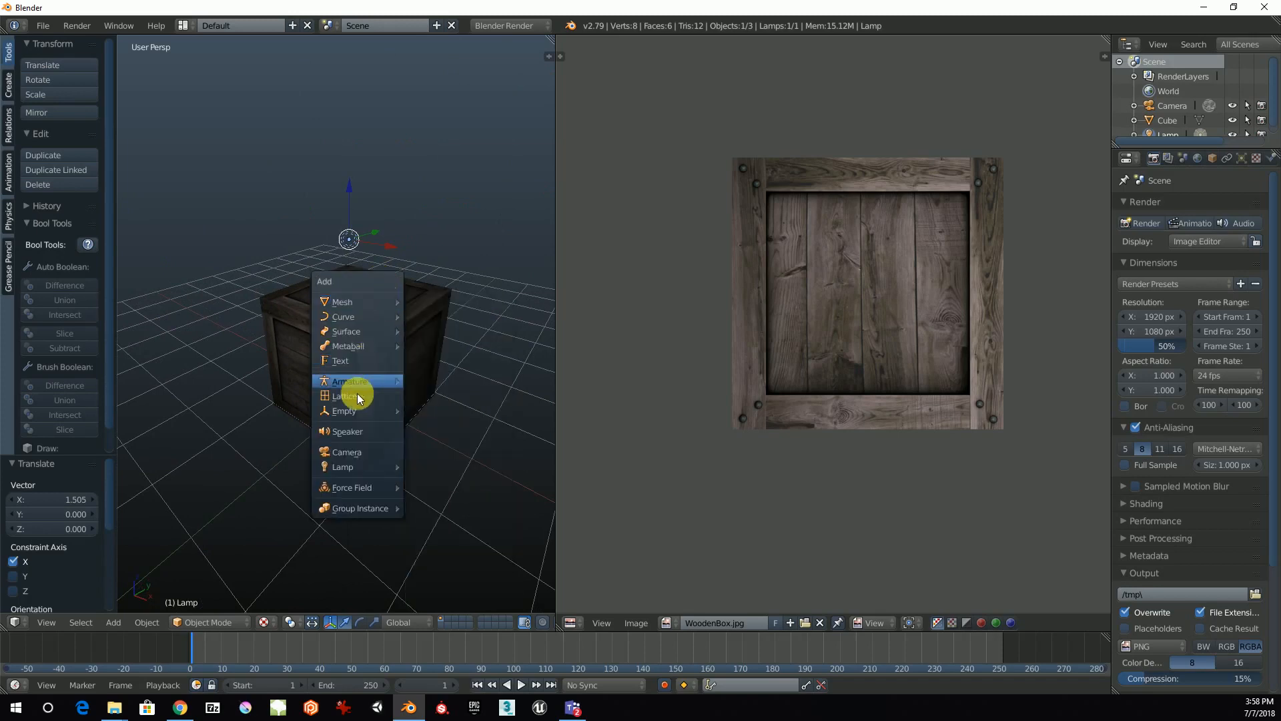
mouse_move(366, 464)
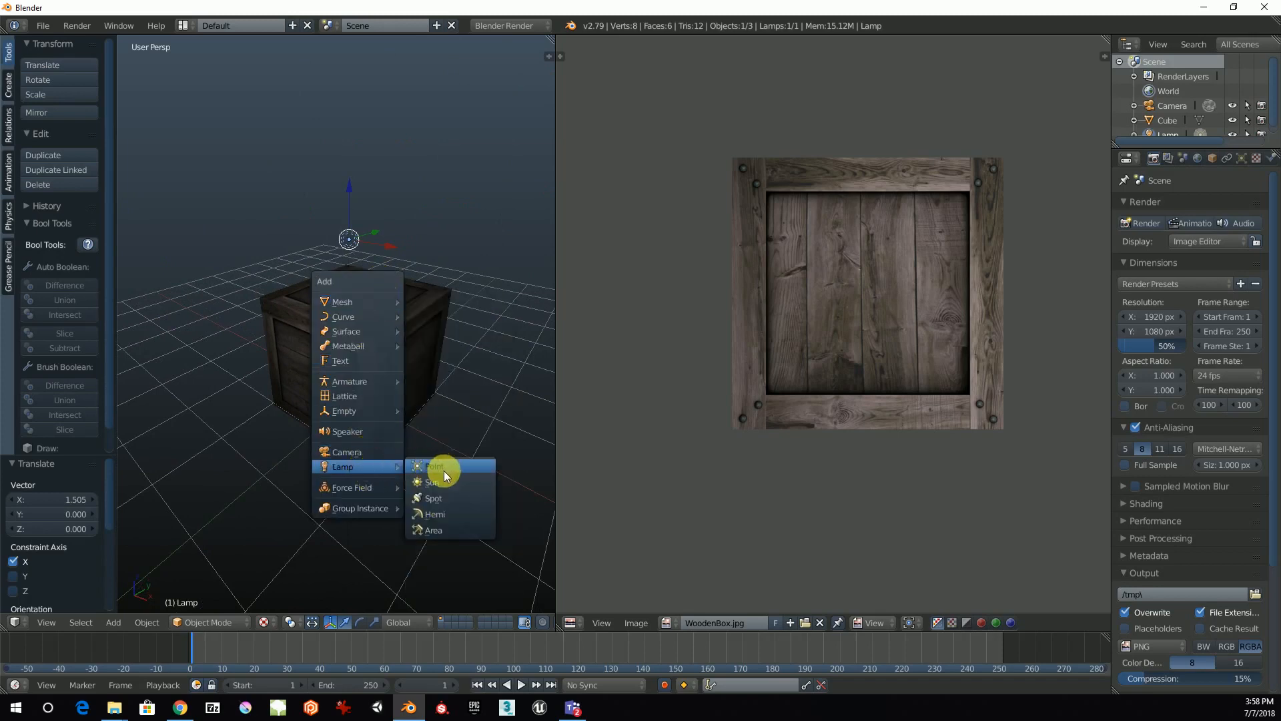
click(443, 465)
key(g)
key(z)
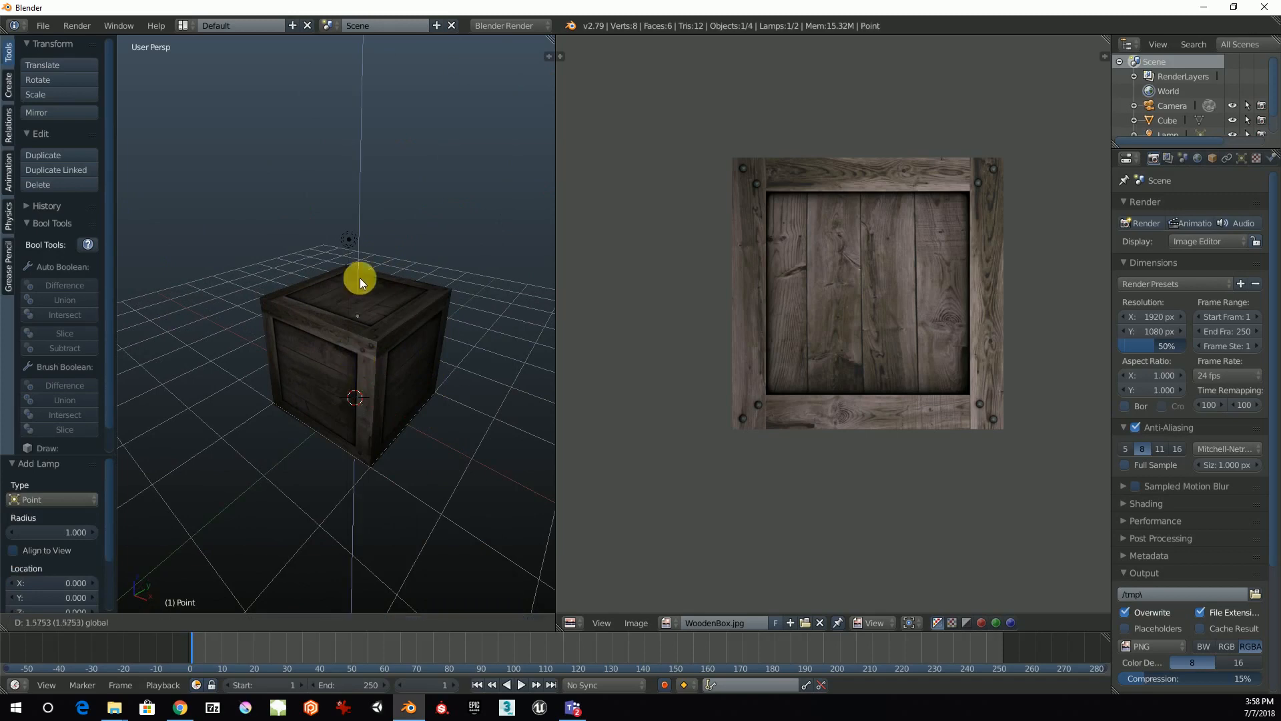
click(380, 283)
- Shift the new point lamp about 1.56 units along X and adjust its height along Z
middle_drag(380, 283, 338, 392)
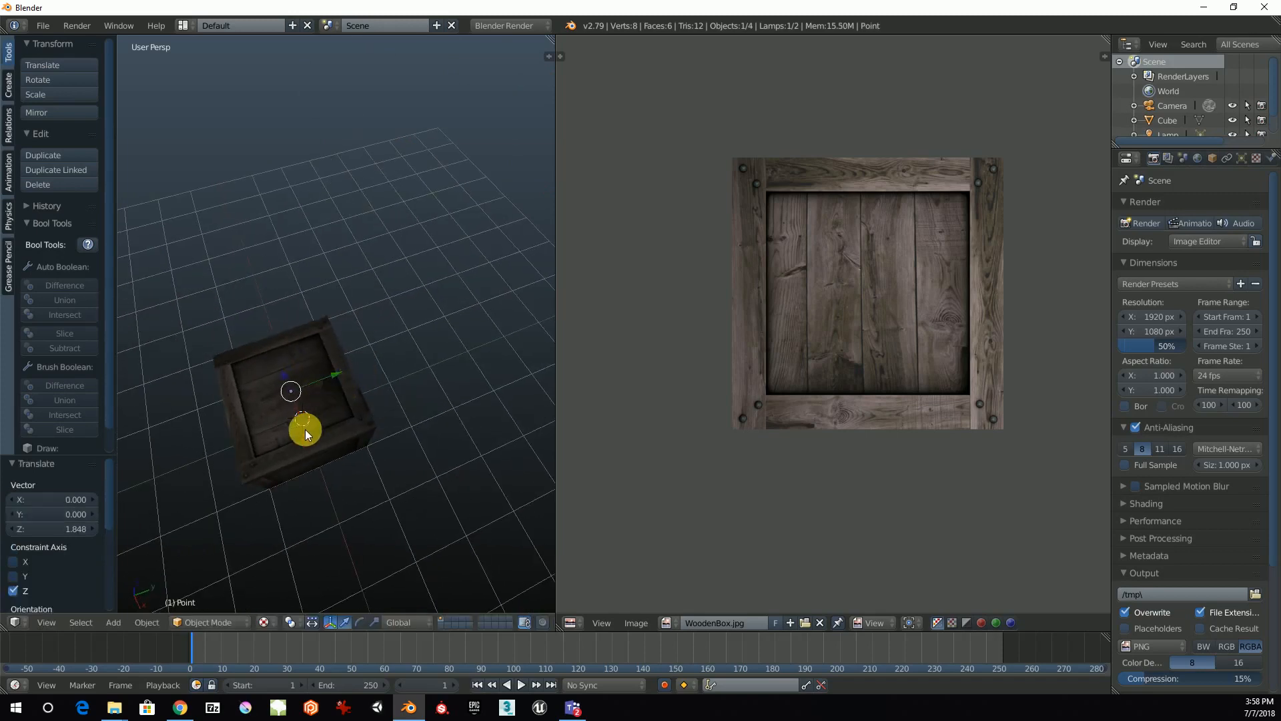
key(g)
key(x)
click(351, 531)
middle_drag(385, 443, 426, 350)
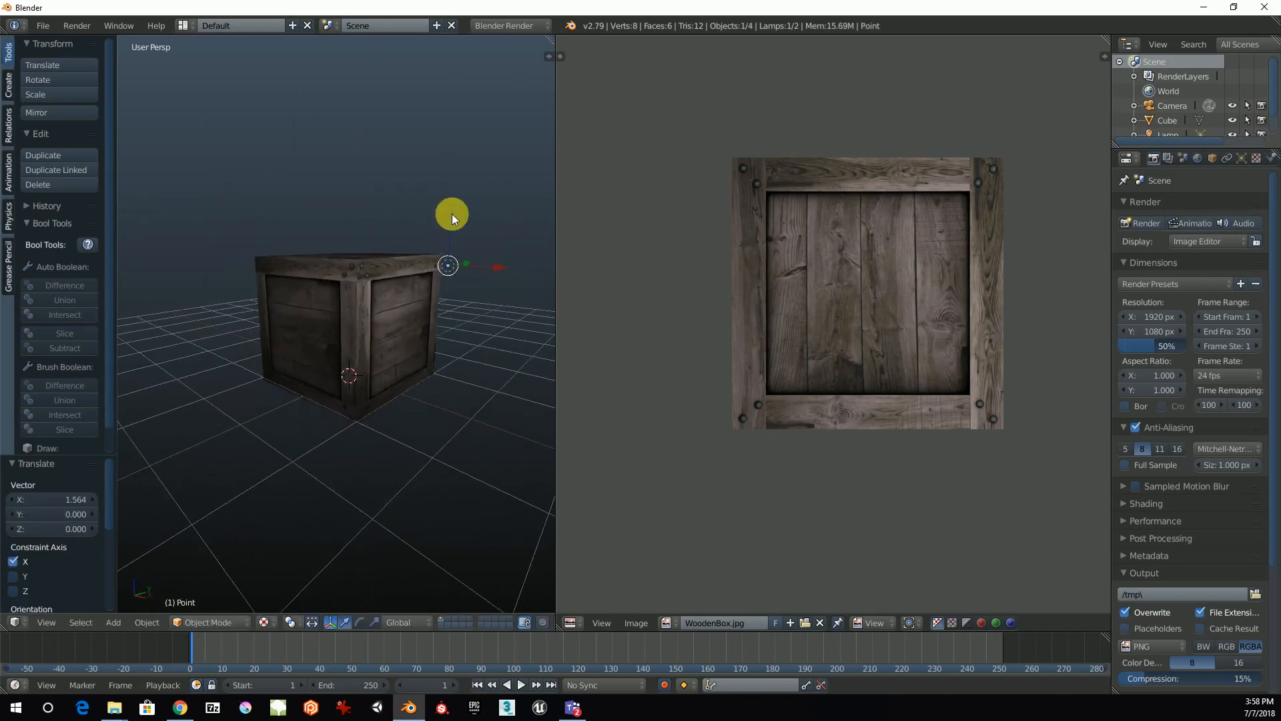
key(g)
key(z)
click(457, 150)
- Reposition the point lamp beside the cube, finishing with an X shift of about 0.82 units
middle_drag(457, 151, 477, 418)
drag(463, 432, 398, 508)
drag(418, 585, 380, 557)
middle_drag(380, 556, 447, 375)
drag(428, 137, 546, 318)
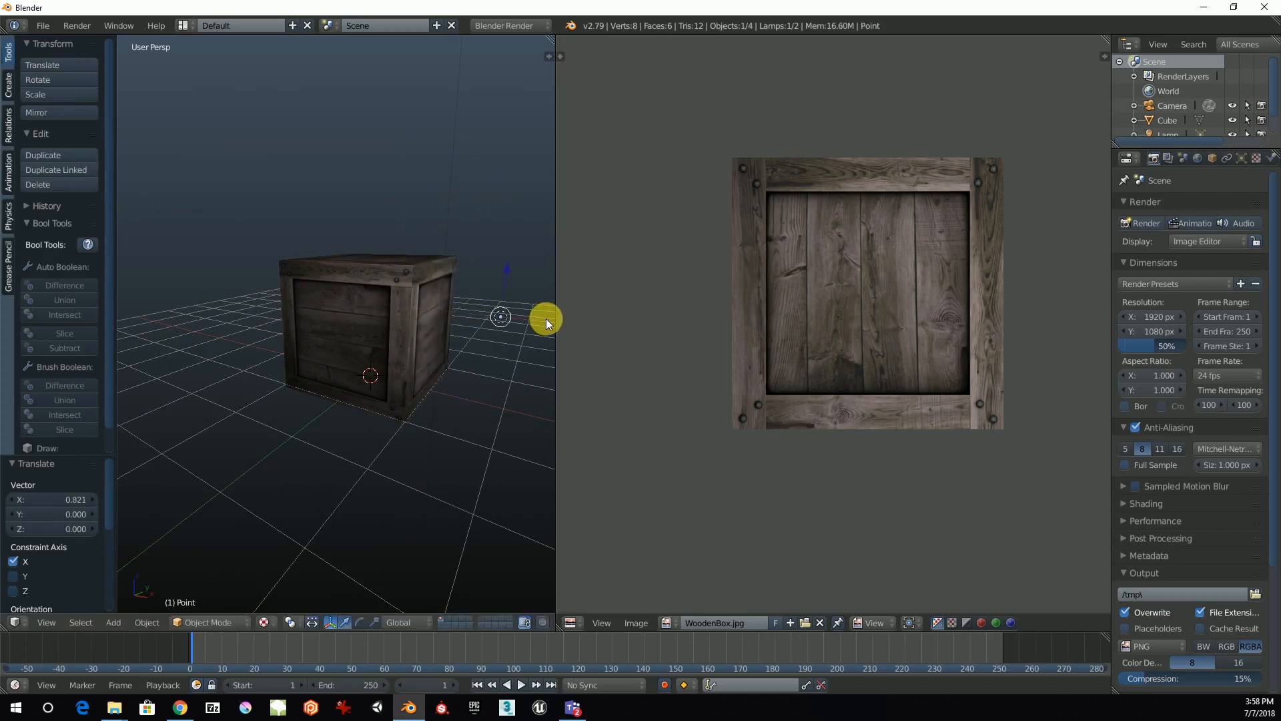
- Duplicate the point lamp with an offset of about -1.64, -1.03, 0.33, and duplicate that copy by about -0.17, 1.77, 1.07
scroll(546, 318, down, 5)
middle_drag(452, 297, 431, 349)
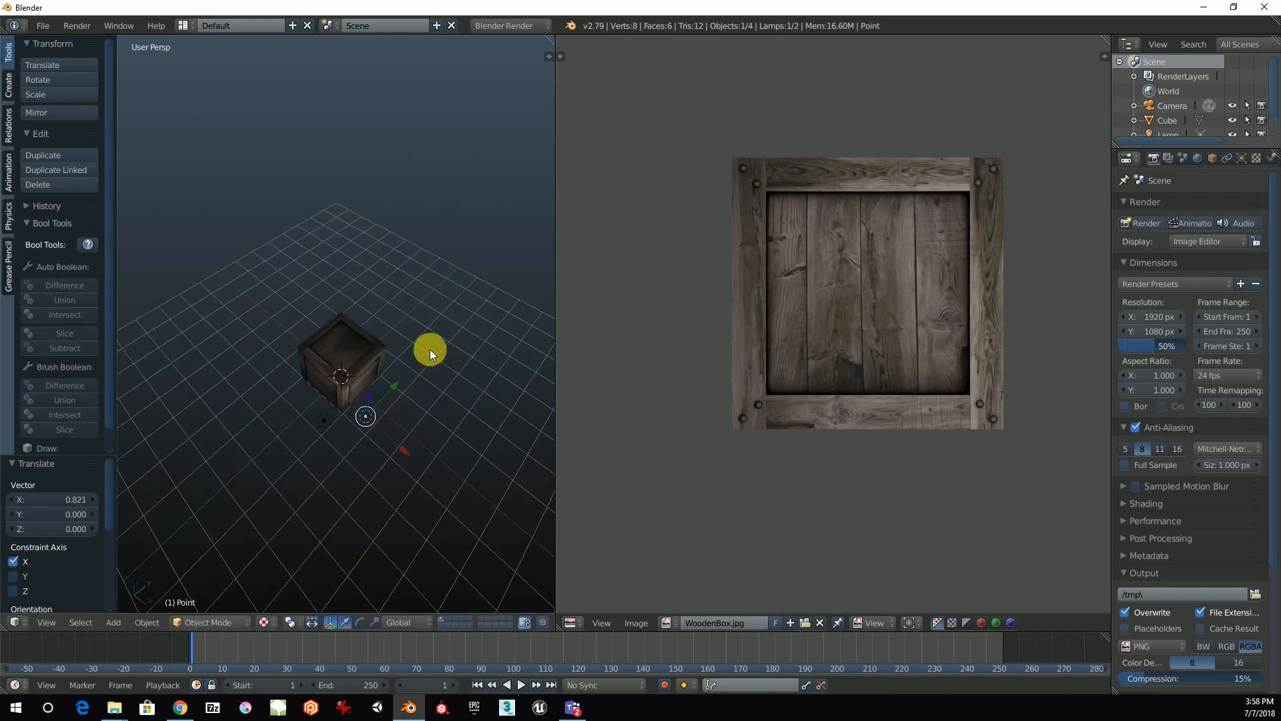
key(shift+d)
click(362, 335)
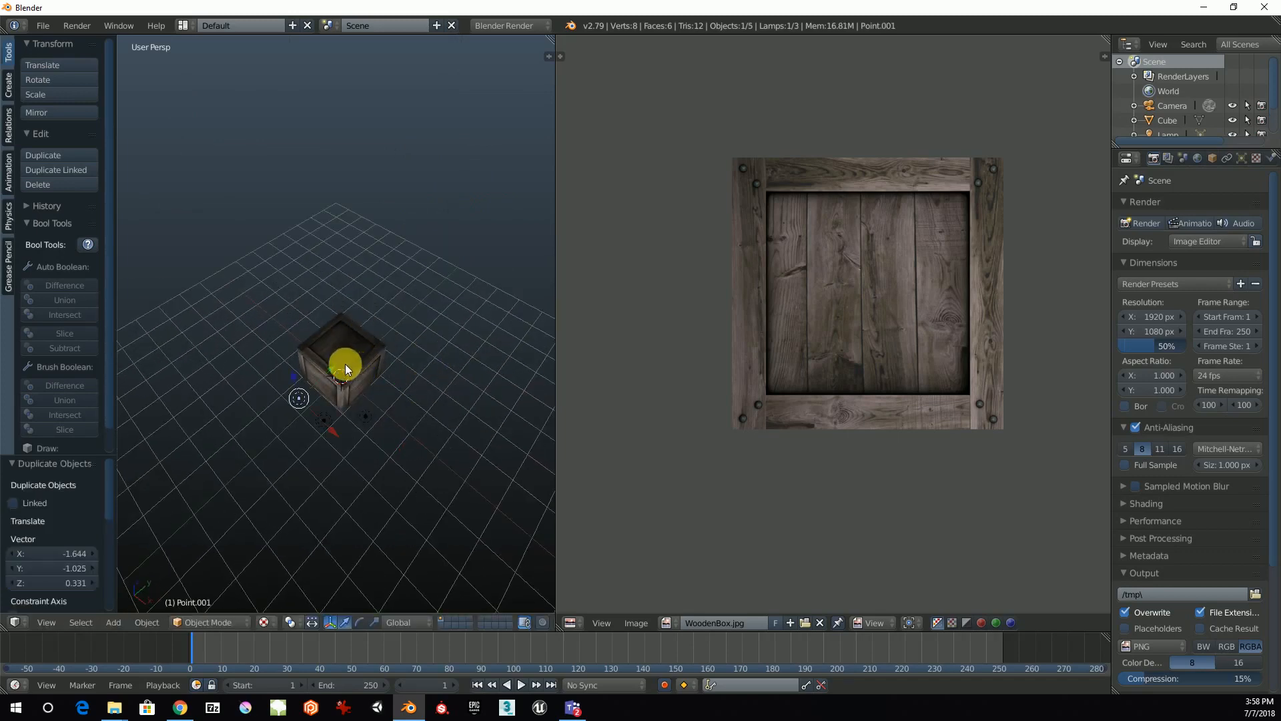
key(shift+d)
click(386, 340)
scroll(386, 340, up, 5)
middle_drag(386, 341, 402, 259)
scroll(381, 280, up, 3)
scroll(407, 252, down, 3)
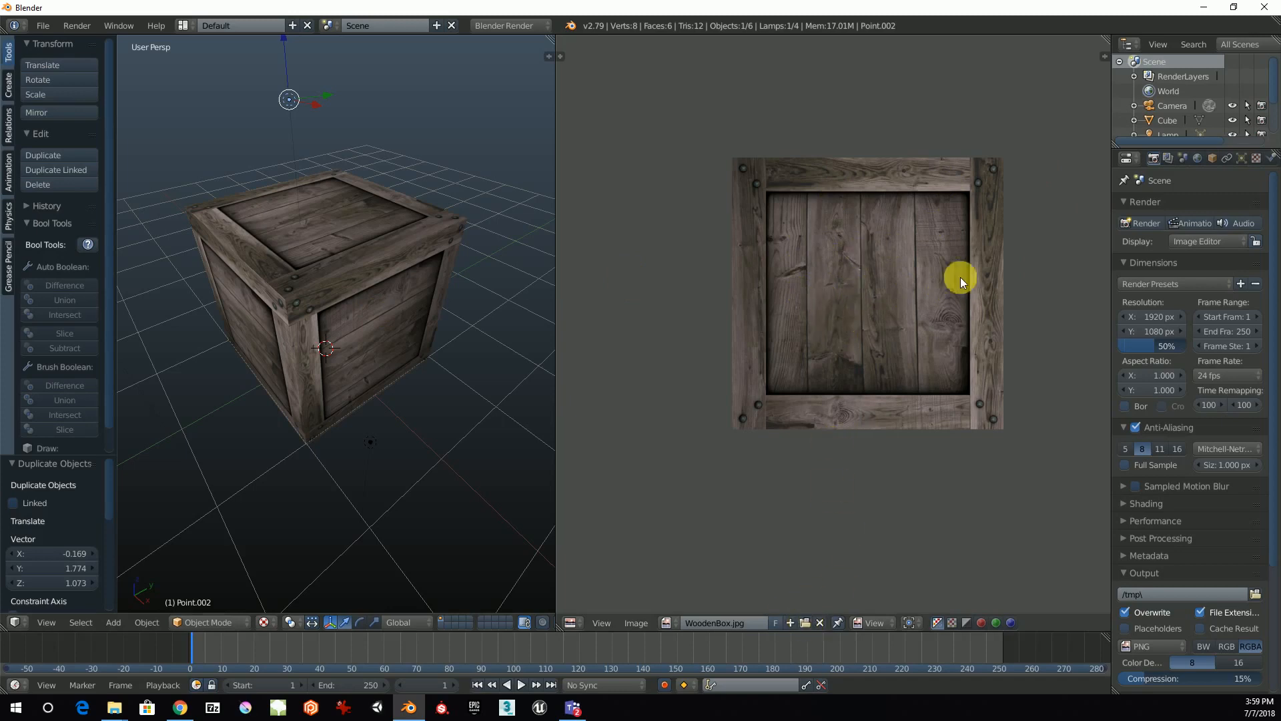
- Choose Texture shading for the 3D view and inspect the lit crate's edges and corners up close
click(265, 622)
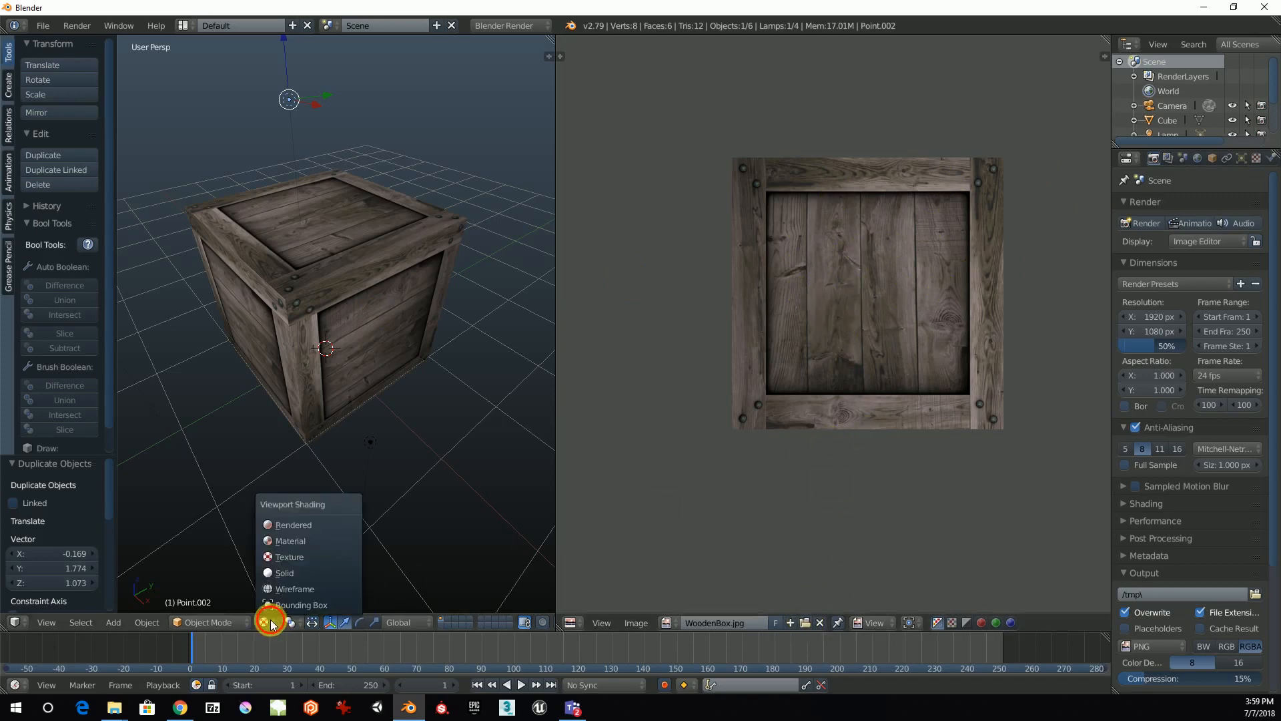
click(295, 555)
mouse_move(350, 403)
middle_down()
mouse_move(370, 415)
mouse_move(374, 387)
middle_up()
scroll(371, 370, up, 4)
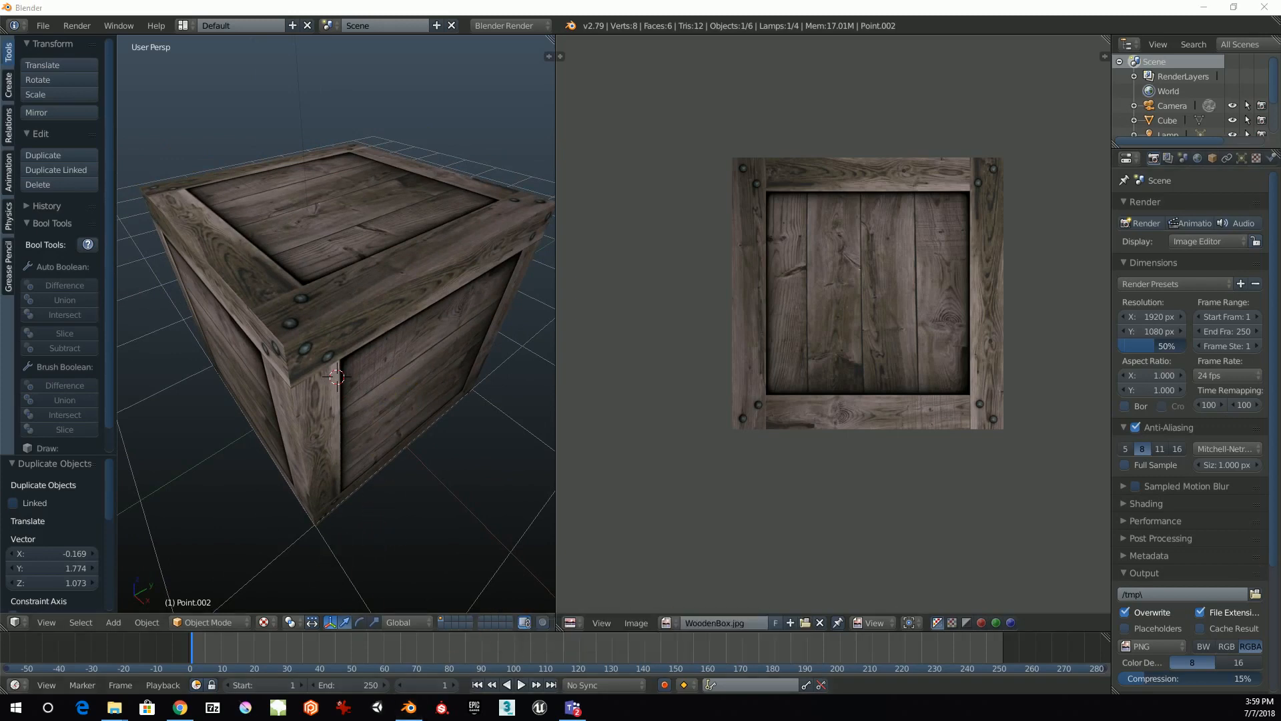
middle_drag(515, 493, 425, 432)
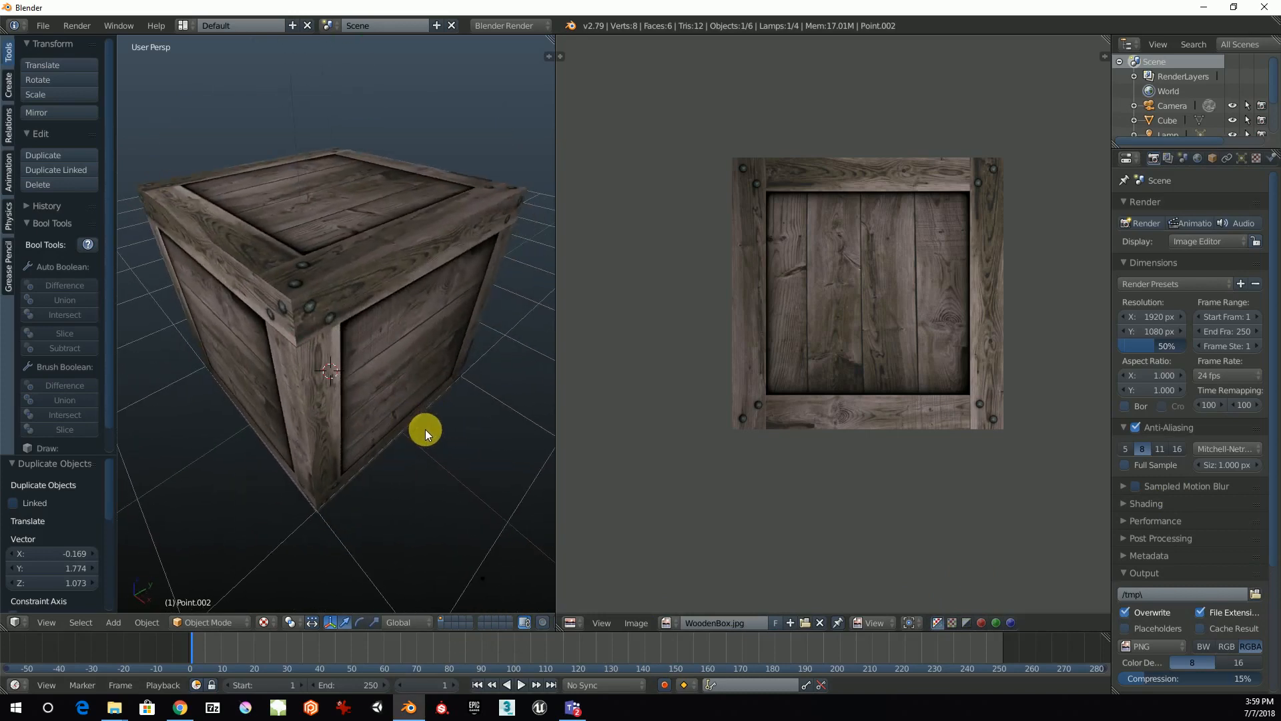
middle_drag(425, 432, 414, 419)
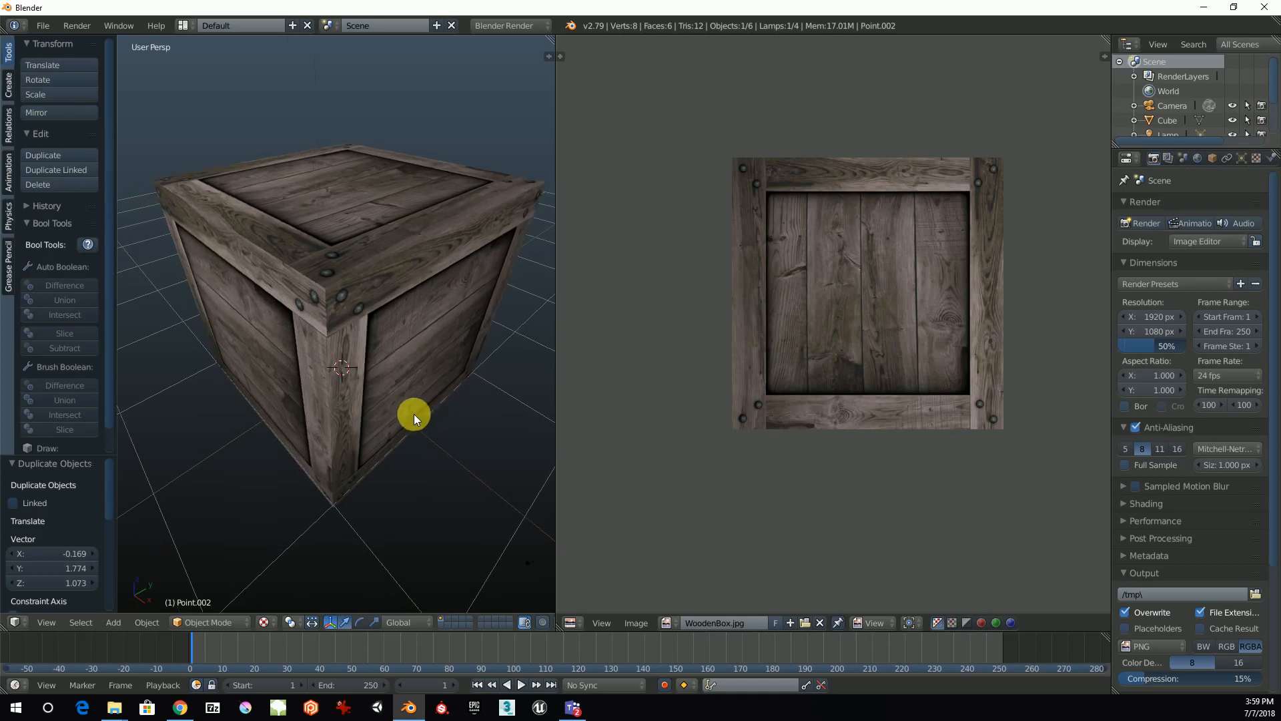
- Preview the crate in Rendered shading and return the 3D view to Texture shading
key(shift+z)
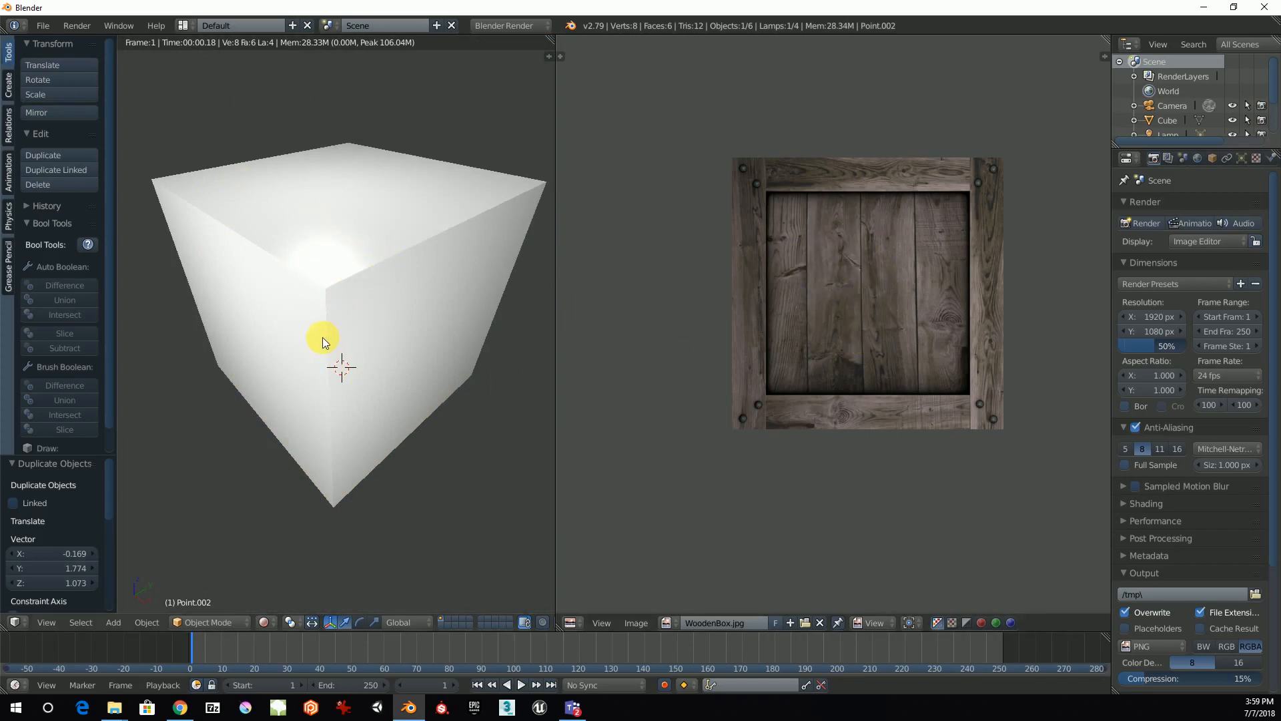
middle_drag(302, 337, 334, 358)
key(alt+z)
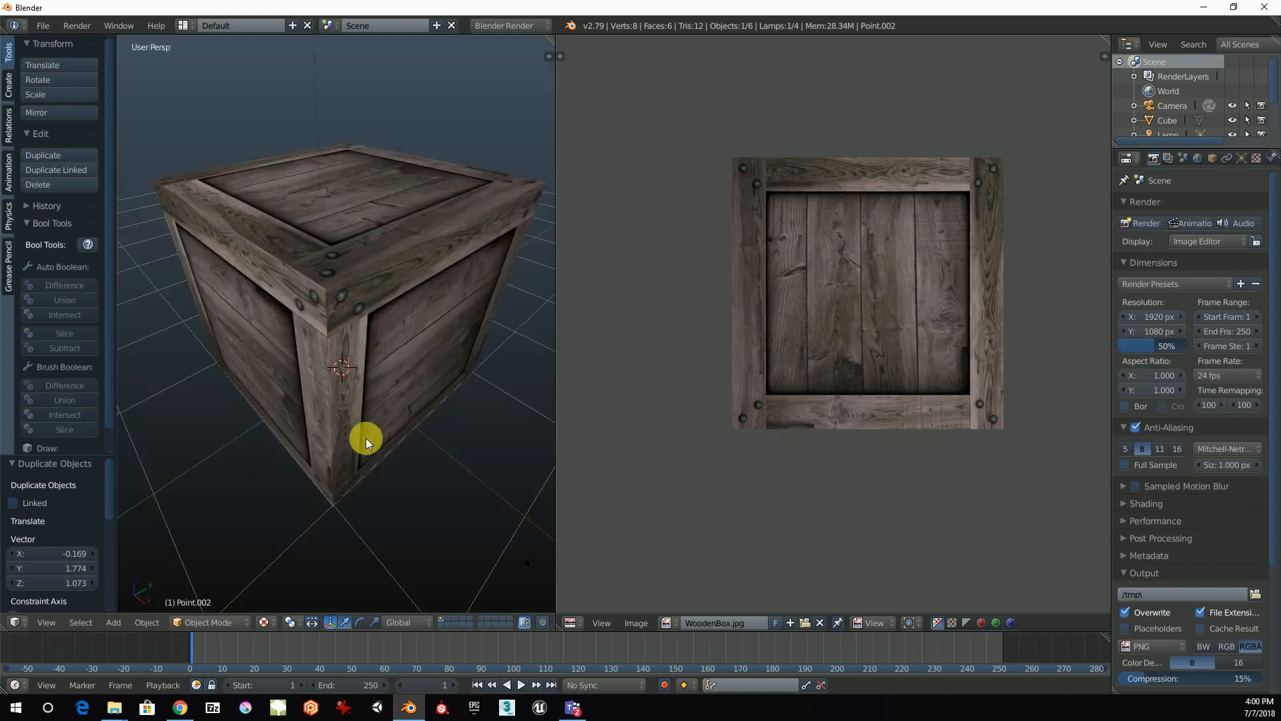
- Examine the crate in Material shading from several angles and switch the 3D view back to Texture shading
click(274, 624)
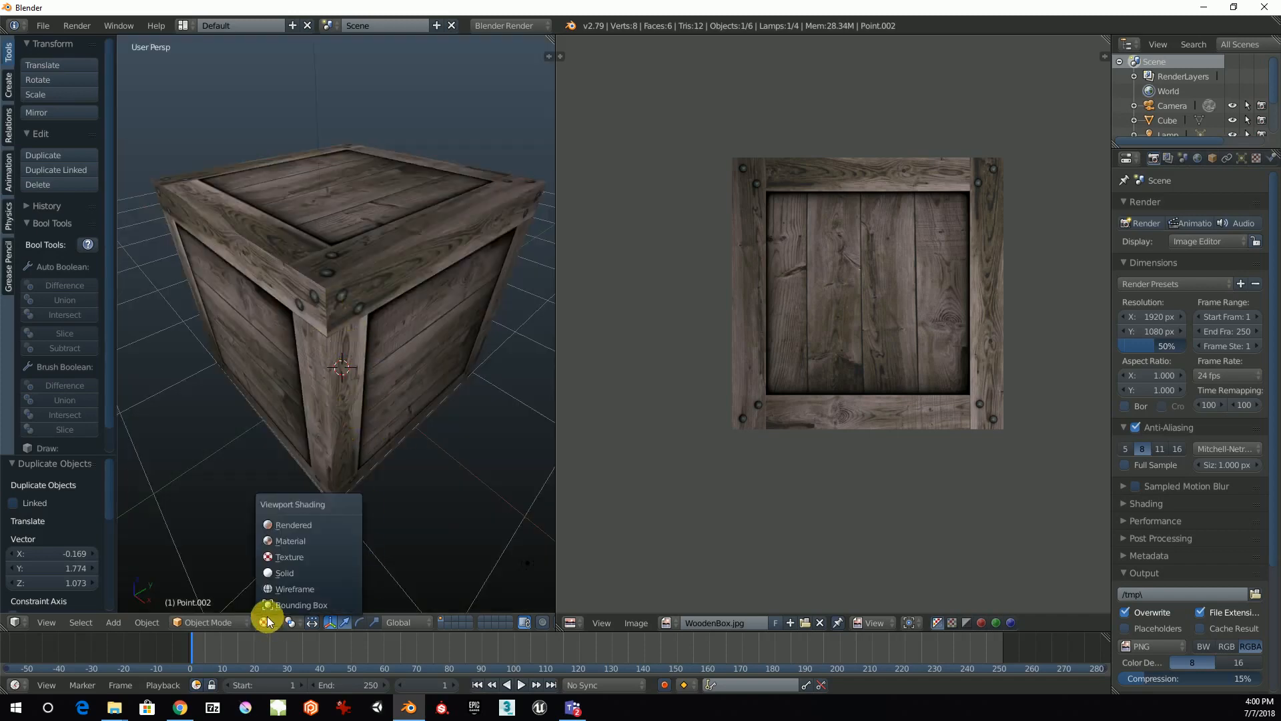
click(277, 541)
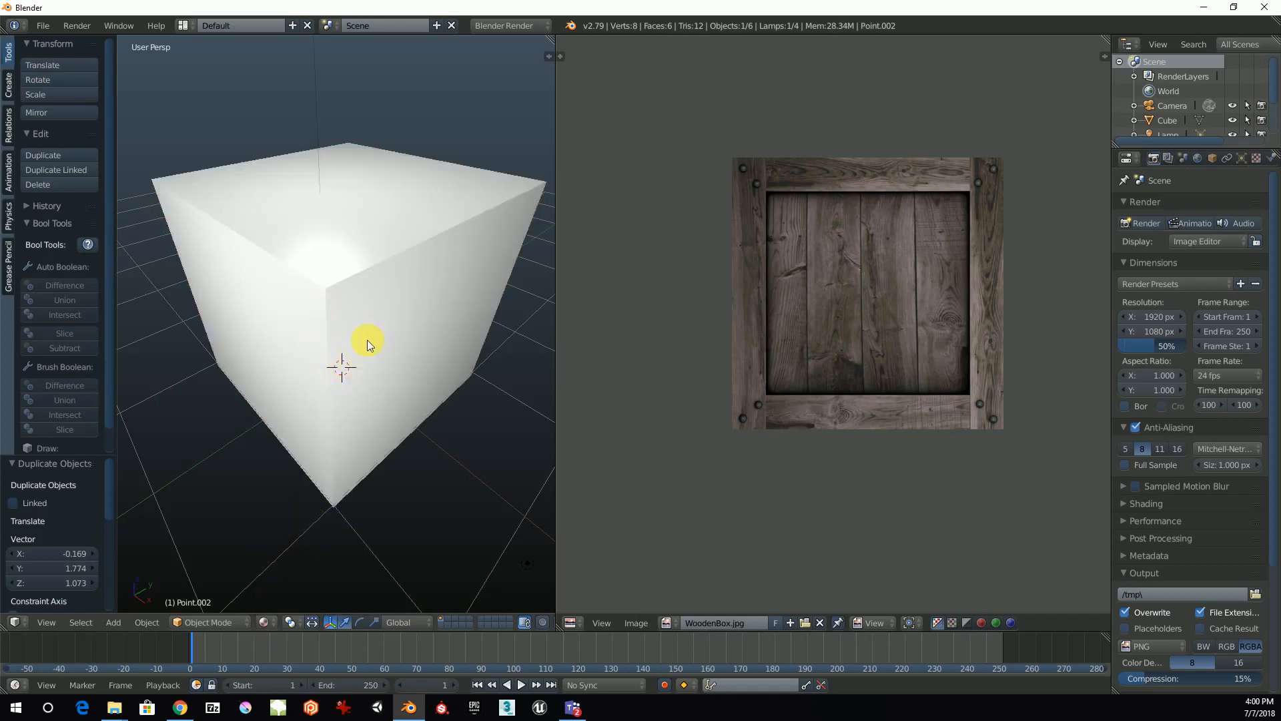
mouse_move(375, 368)
middle_down()
mouse_move(277, 374)
mouse_move(461, 350)
mouse_move(395, 374)
mouse_move(359, 371)
mouse_move(354, 304)
mouse_move(338, 363)
mouse_move(363, 374)
middle_up()
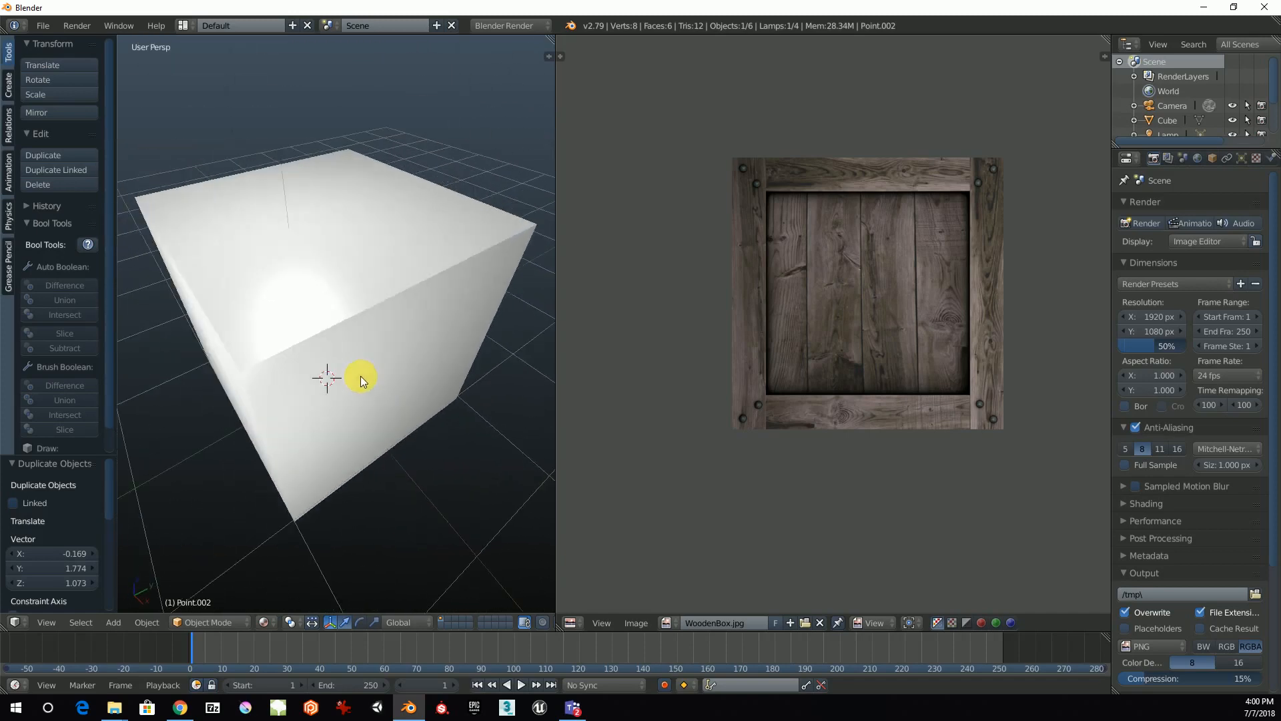
scroll(334, 375, up, 4)
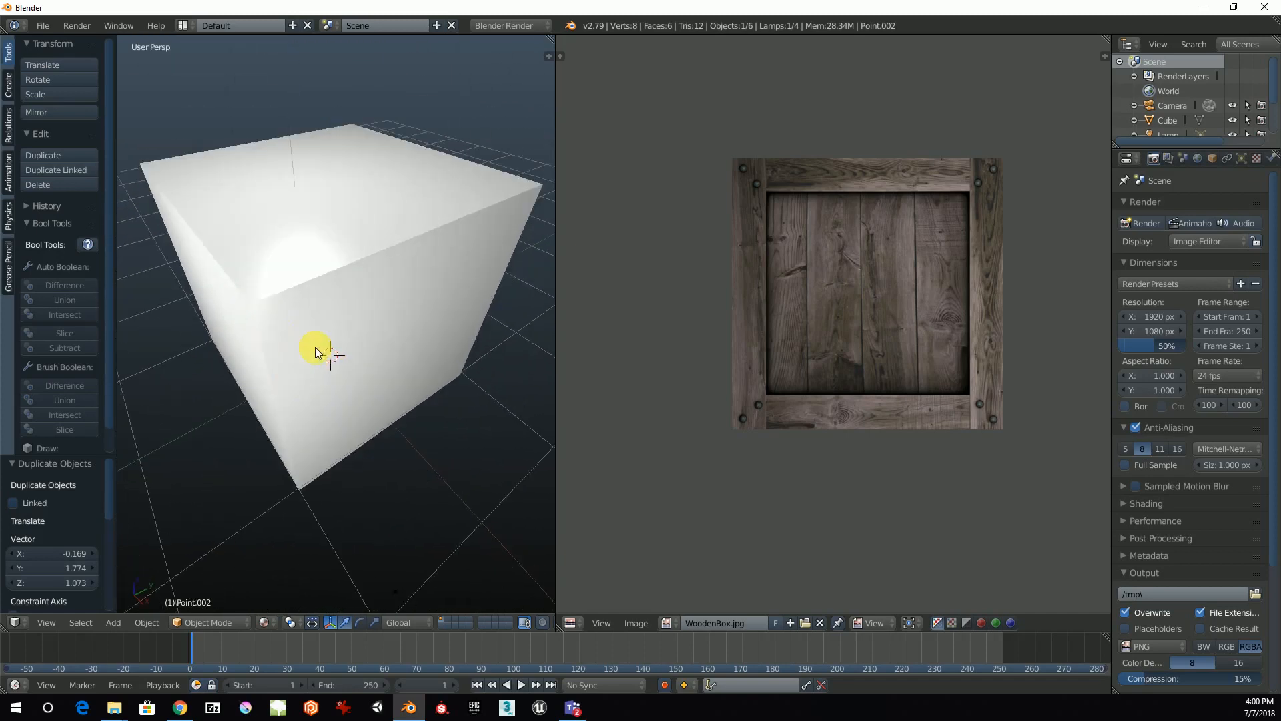
click(271, 622)
click(294, 542)
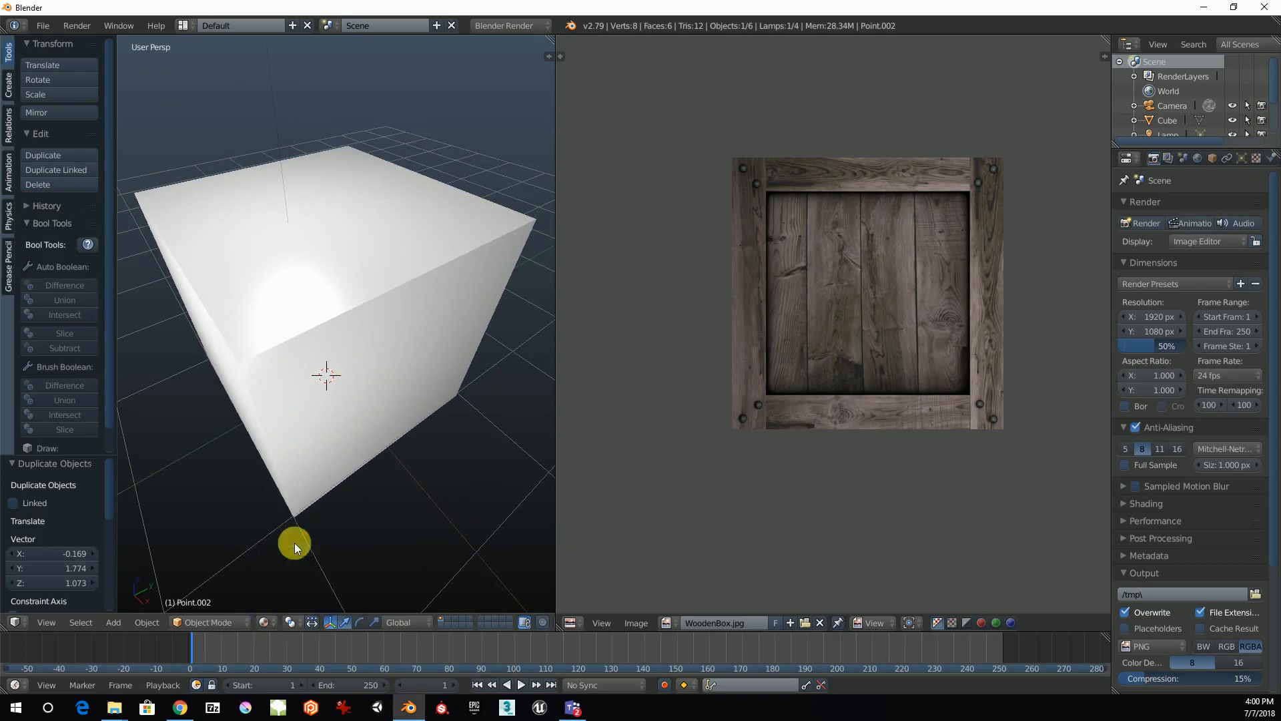
click(273, 627)
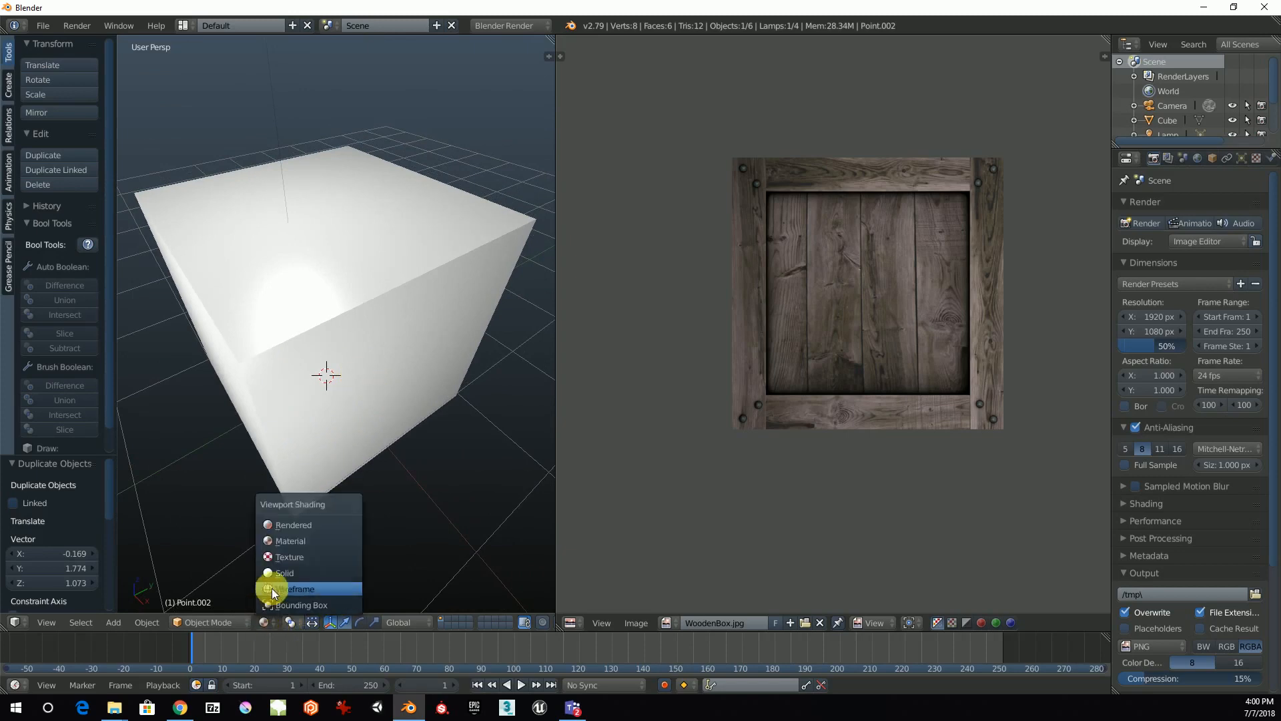
click(287, 555)
middle_drag(386, 453, 500, 326)
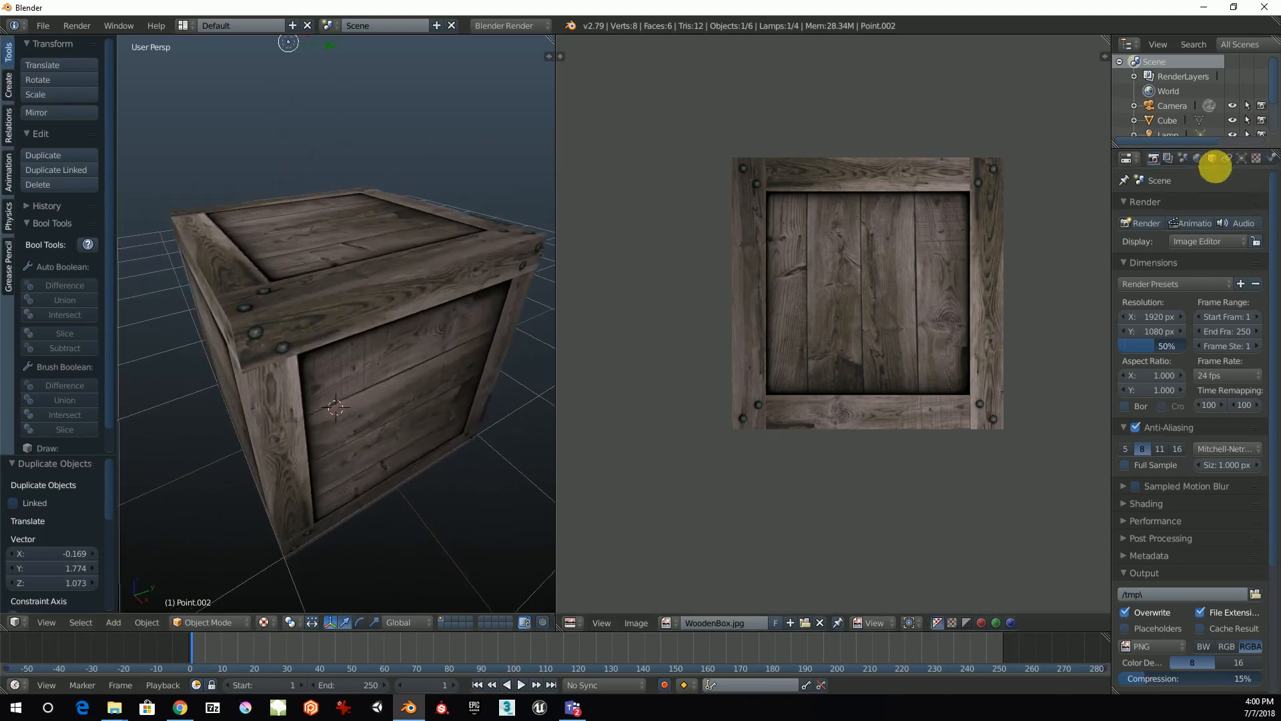
- Widen the properties editor, select the cube, and give it a new material slot with a new material
drag(1112, 184, 1038, 185)
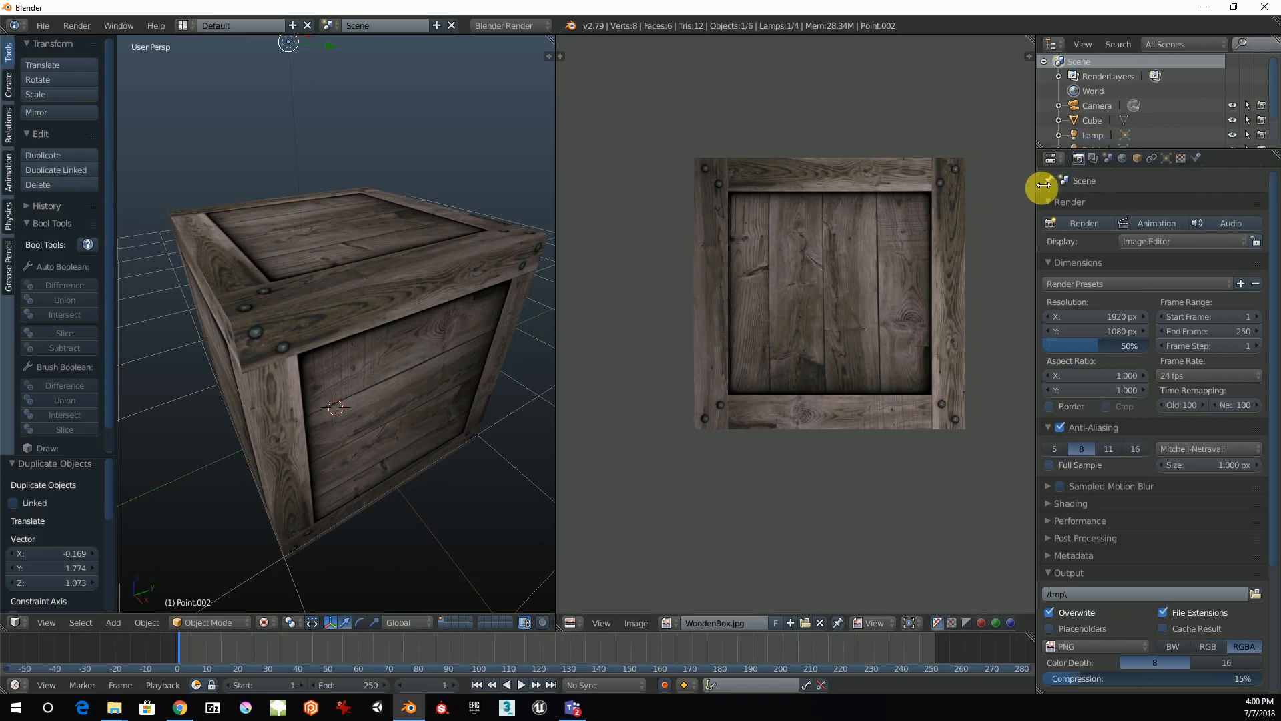
click(1123, 159)
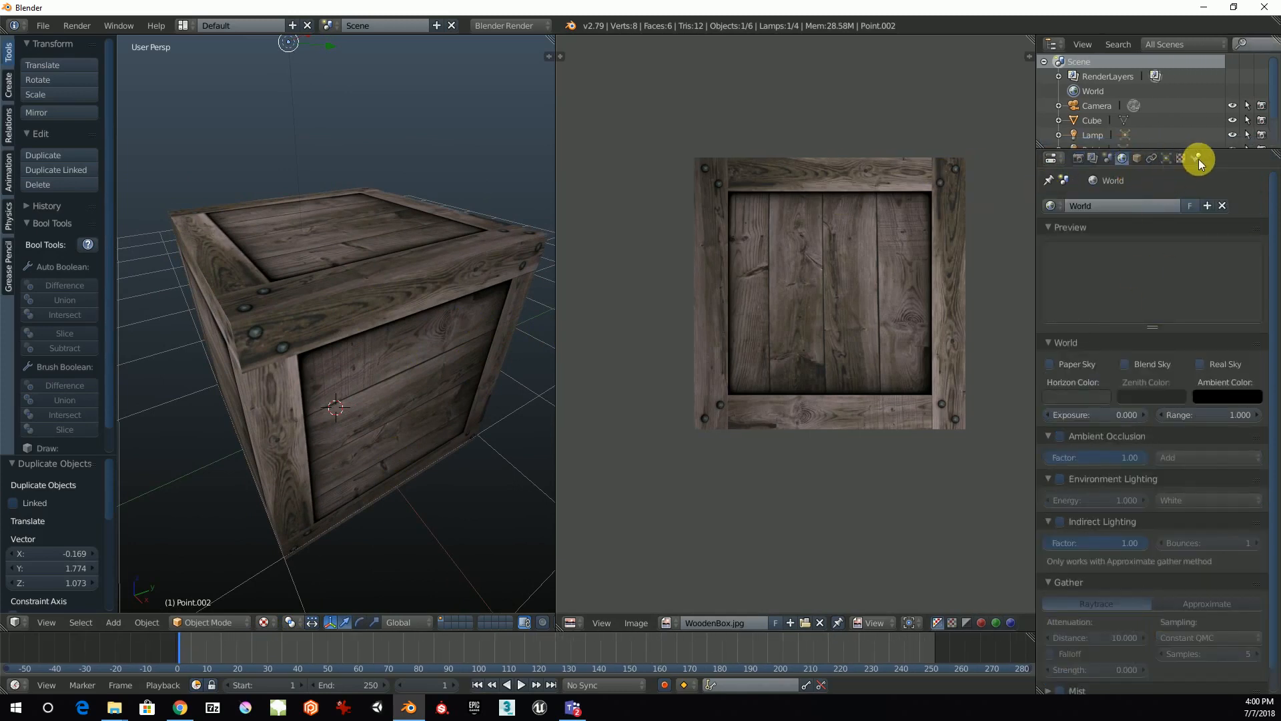
right_click(400, 297)
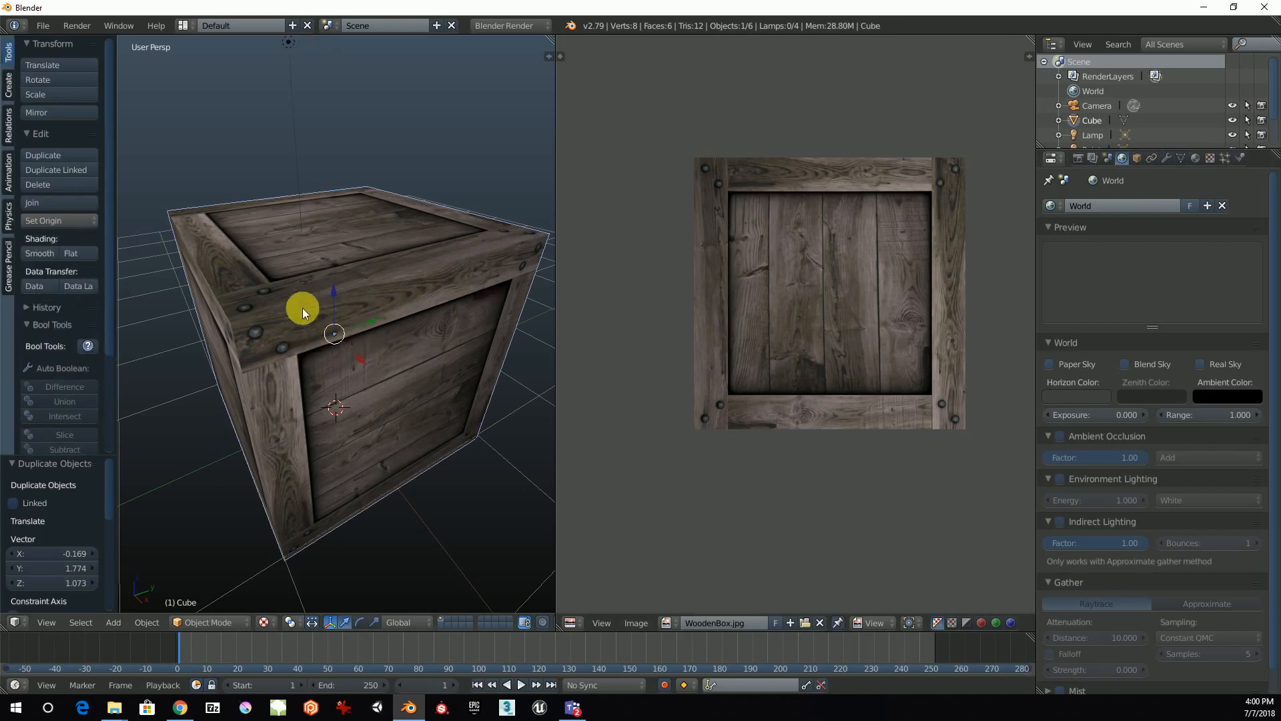
click(1196, 158)
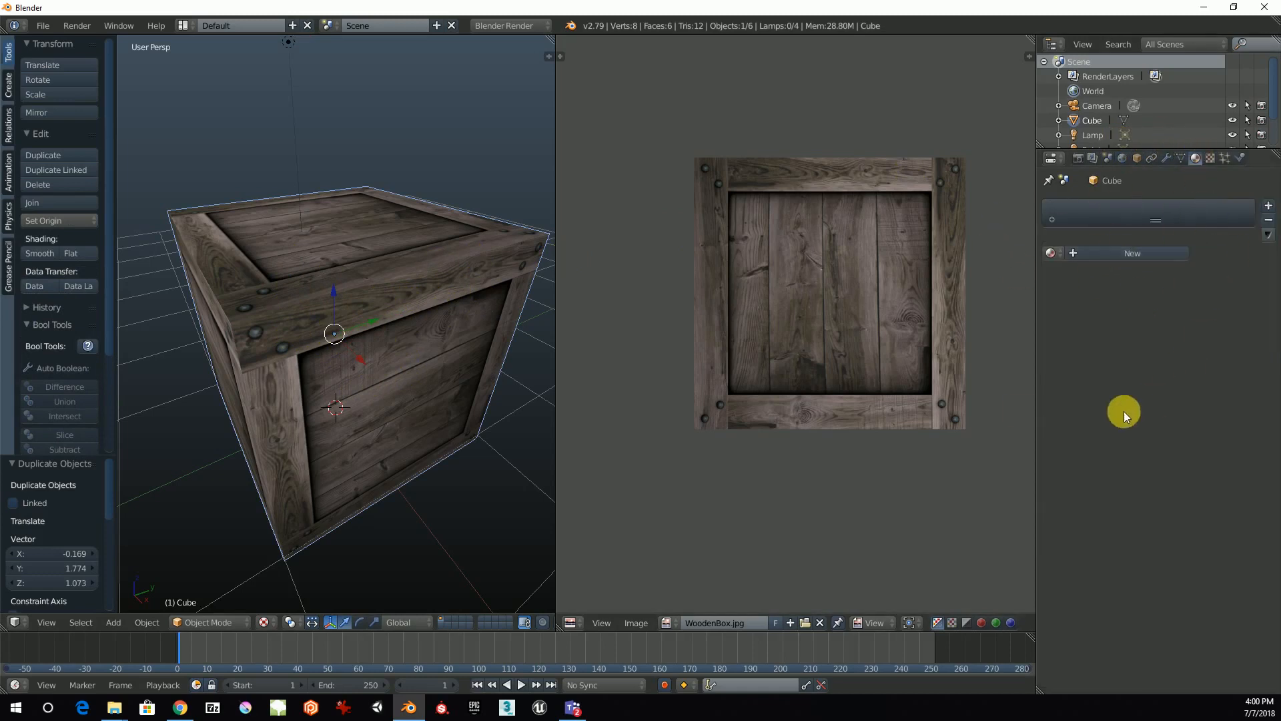
click(1268, 206)
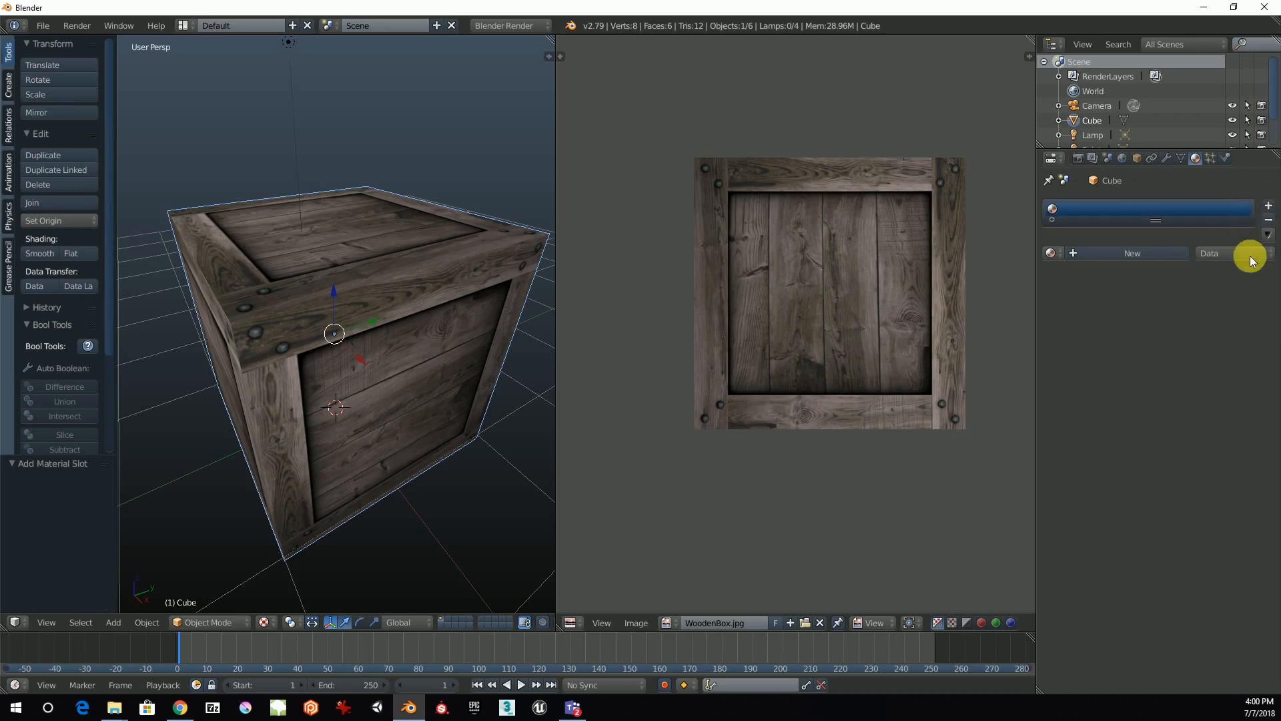
click(1144, 254)
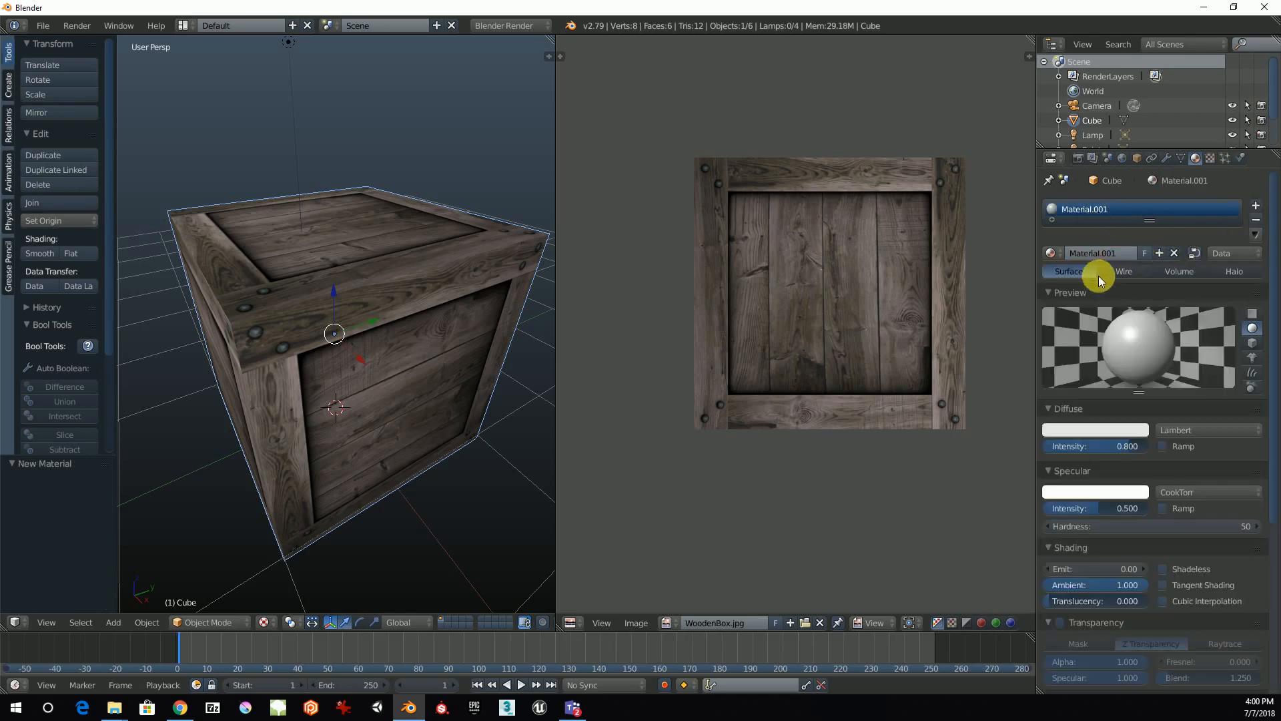
click(1124, 253)
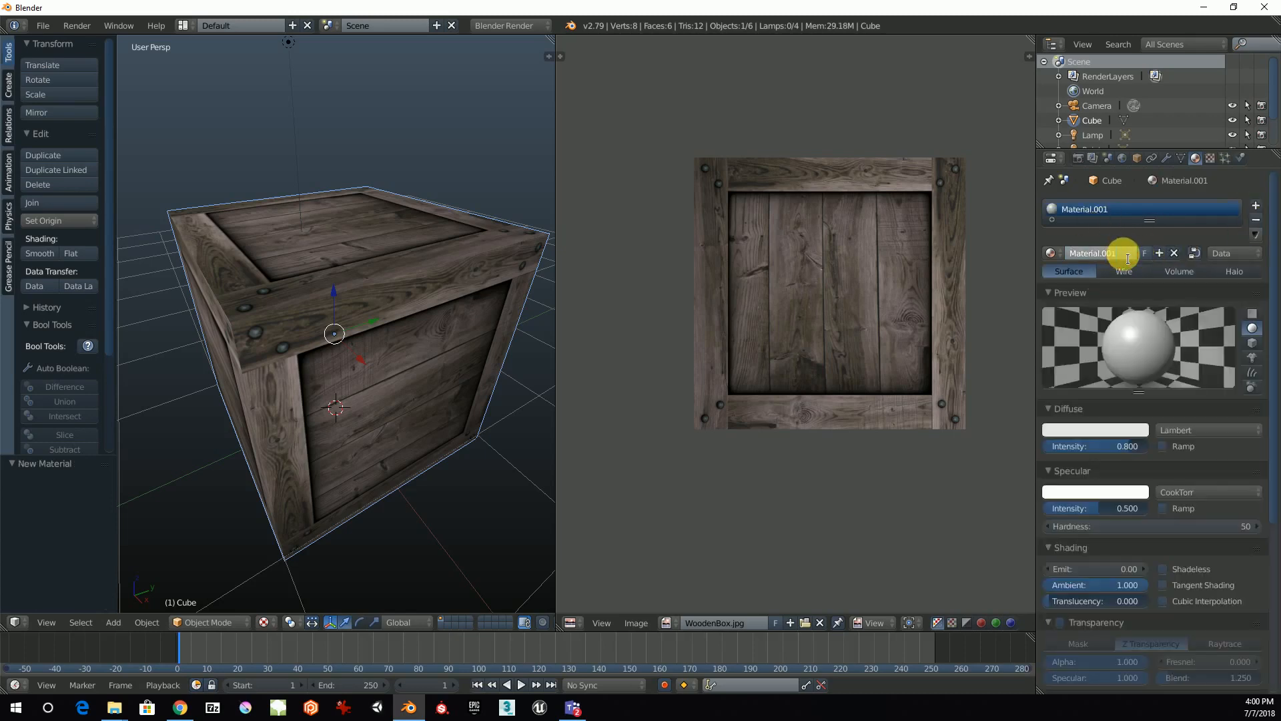
- Rename the cube's new material to WoodenBox and enlarge the material slot list
key(BackSpace)
key(BackSpace)
key(BackSpace)
key(BackSpace)
key(BackSpace)
key(BackSpace)
key(BackSpace)
key(BackSpace)
key(BackSpace)
key(BackSpace)
key(BackSpace)
key(BackSpace)
text(WoodenBox)
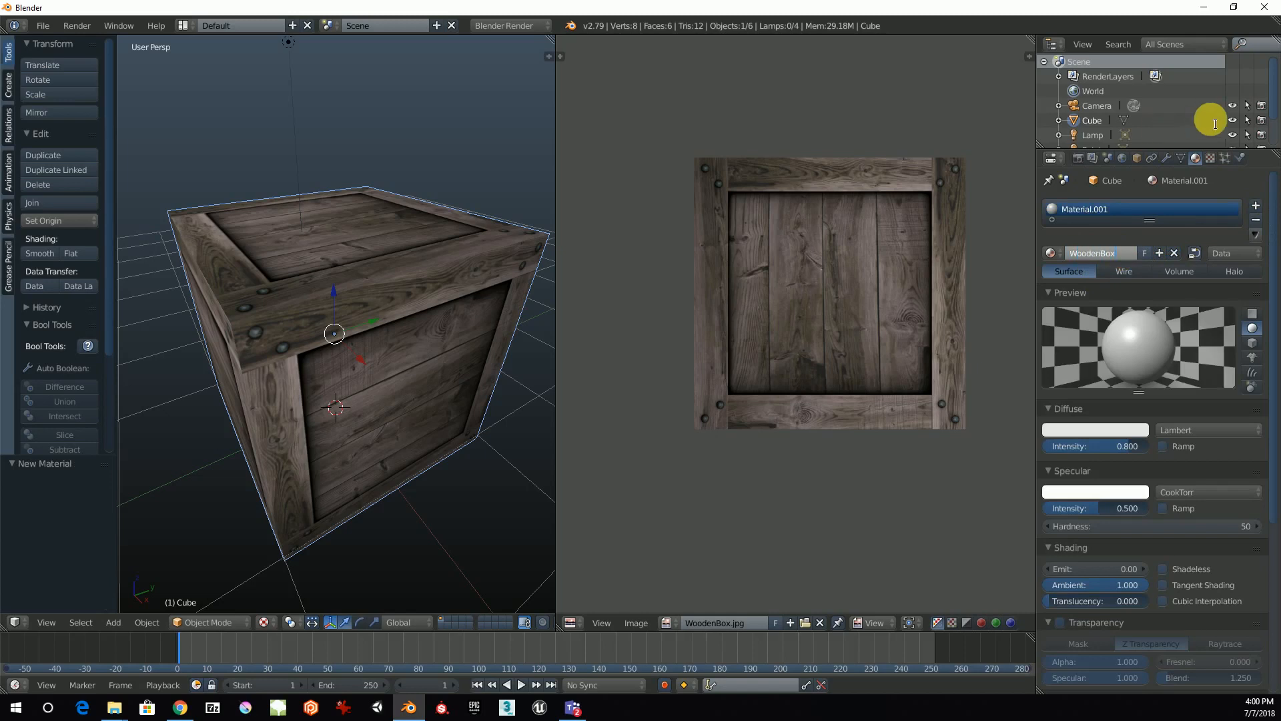
key(Return)
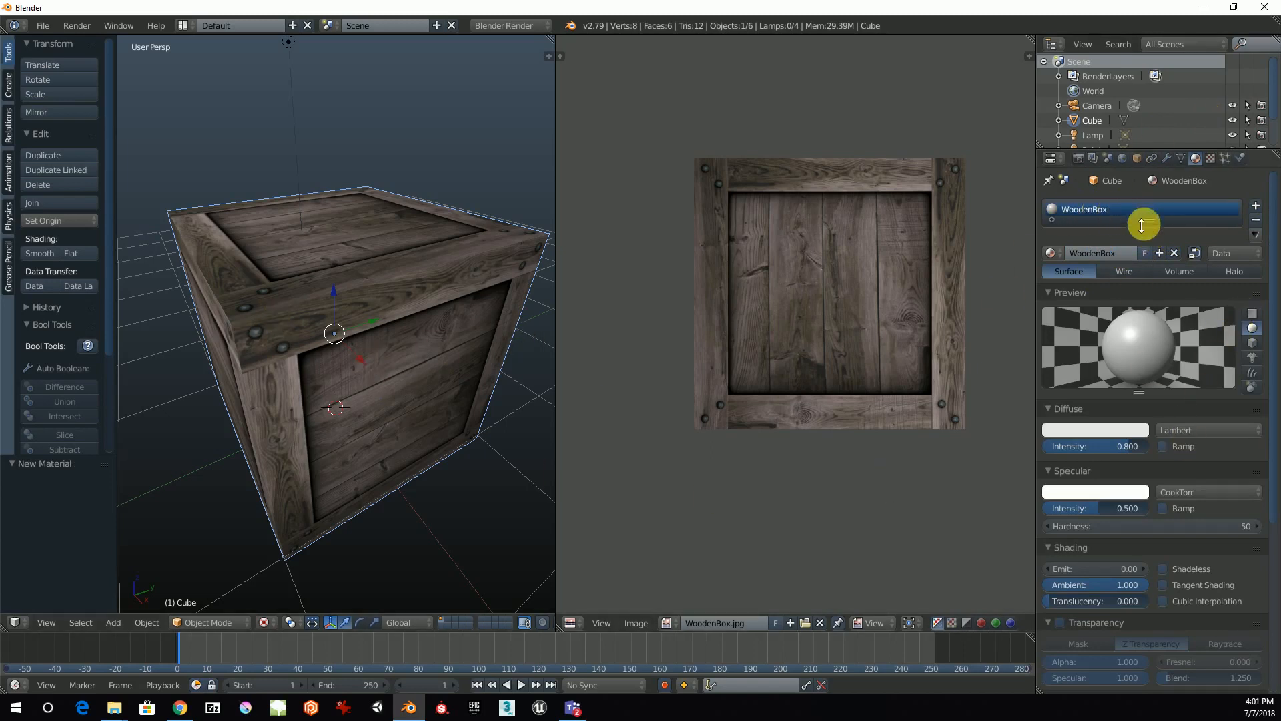
drag(1153, 228, 1150, 296)
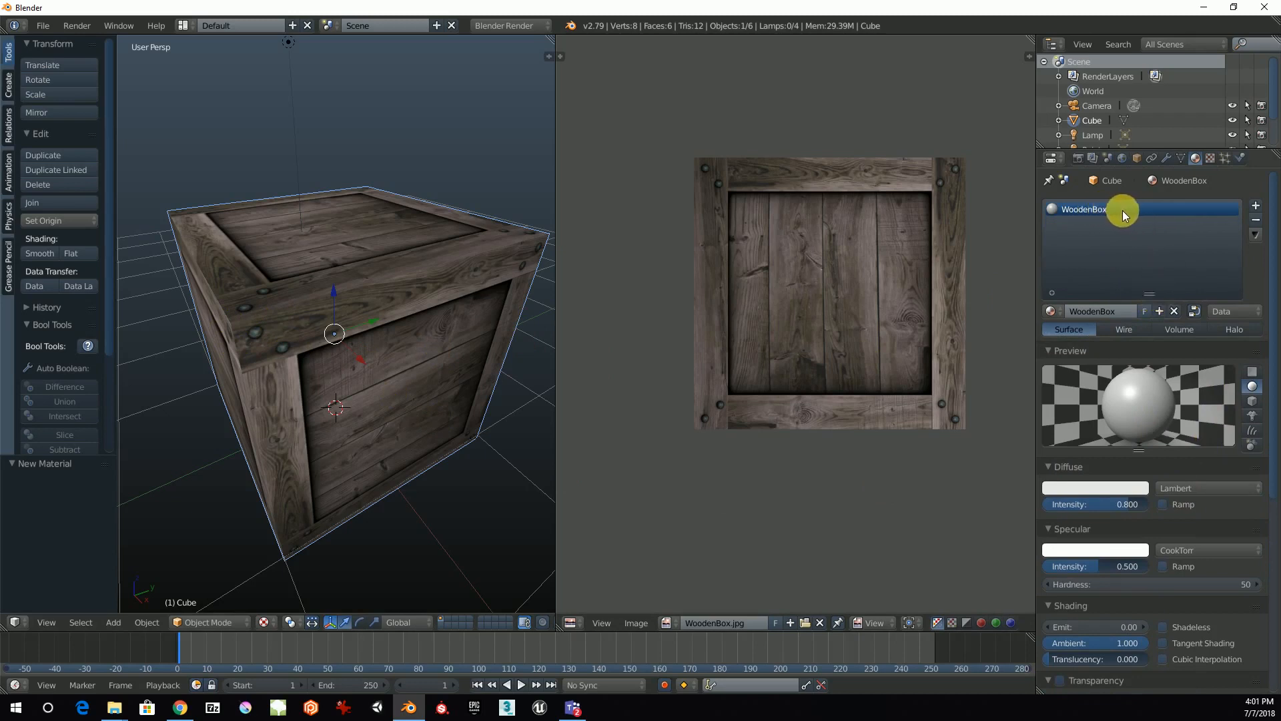
- Add a new texture of type Image or Movie to the WoodenBox material
click(1209, 159)
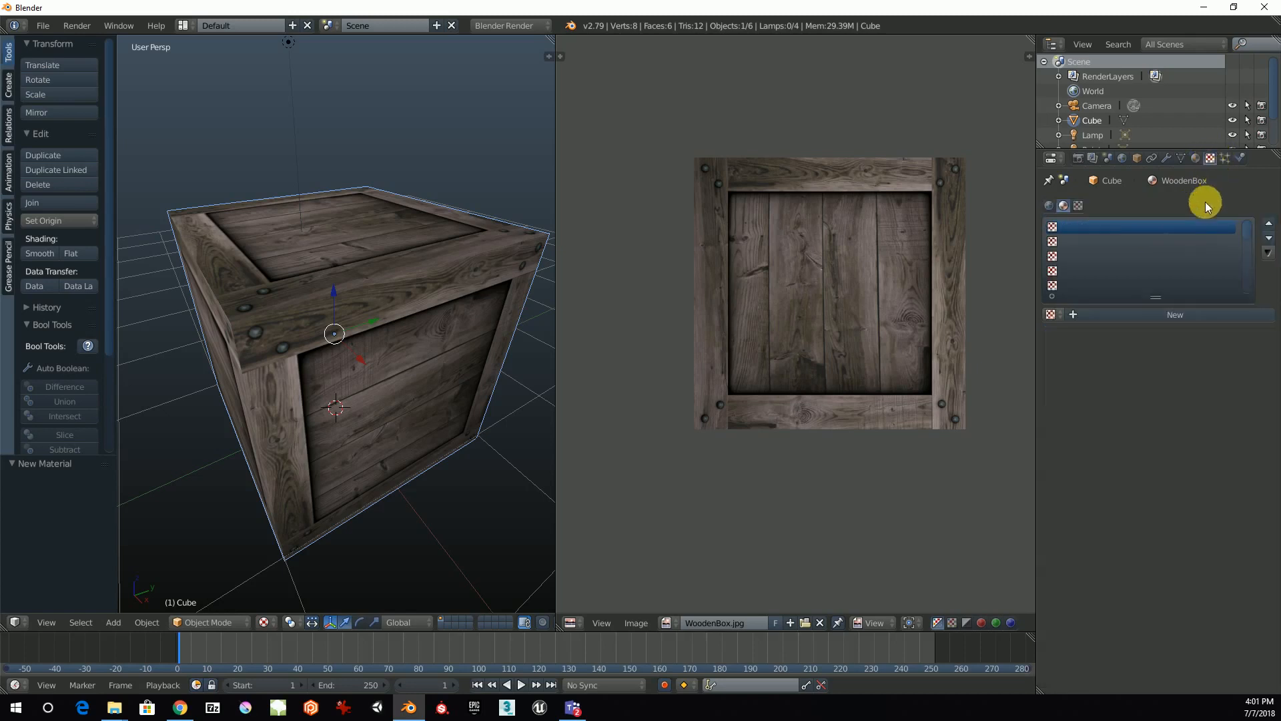
click(1171, 317)
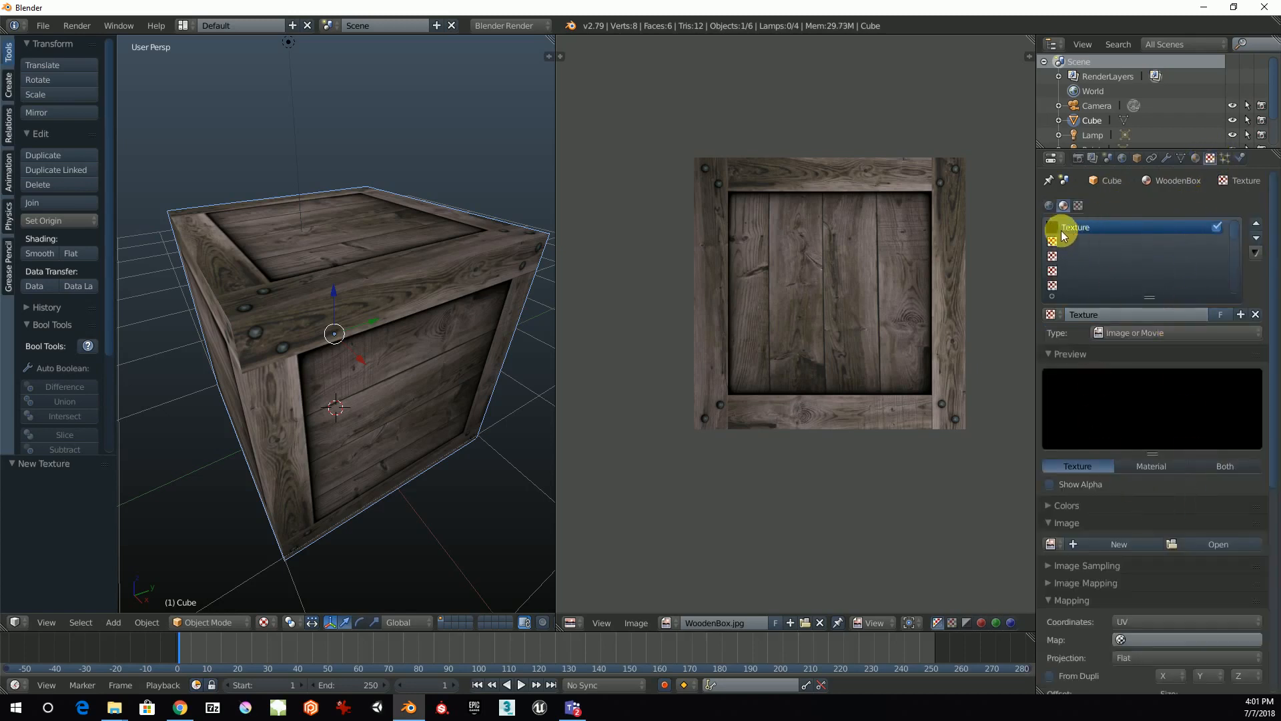
click(1128, 333)
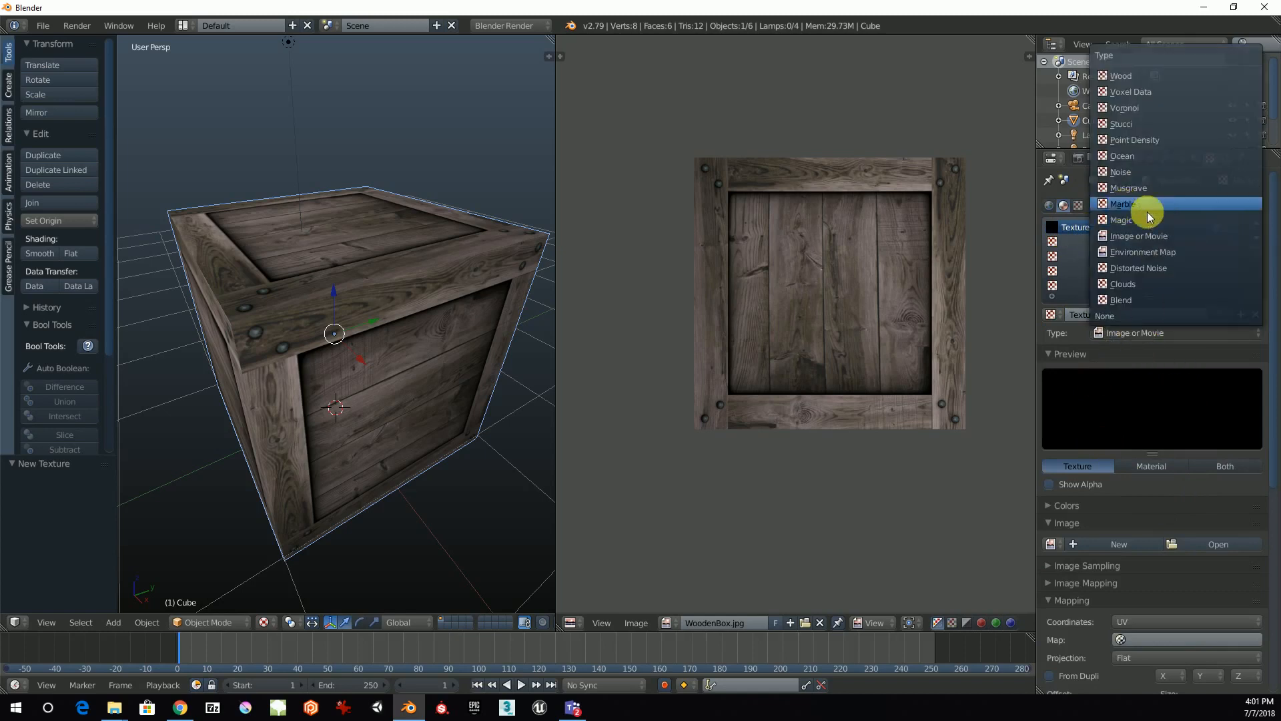
click(1150, 237)
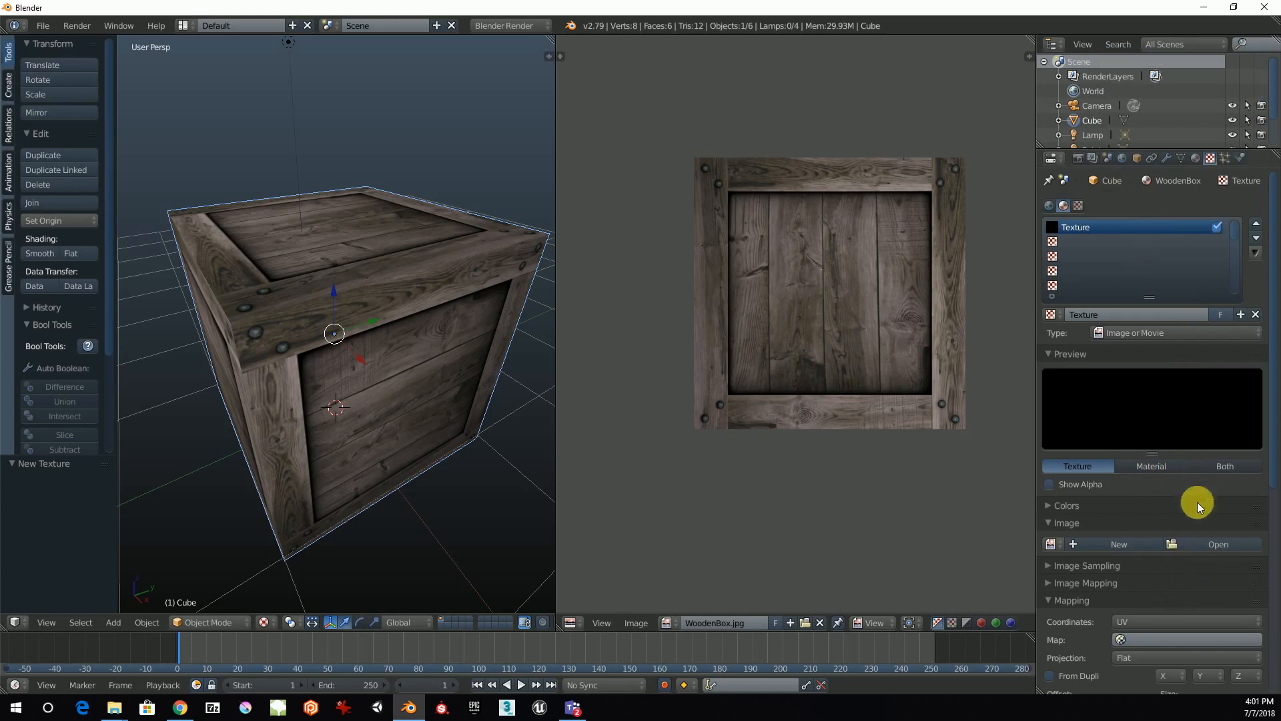
- Load WoodenBox.jpg from D:\ForTutorials as the texture's image
click(1191, 546)
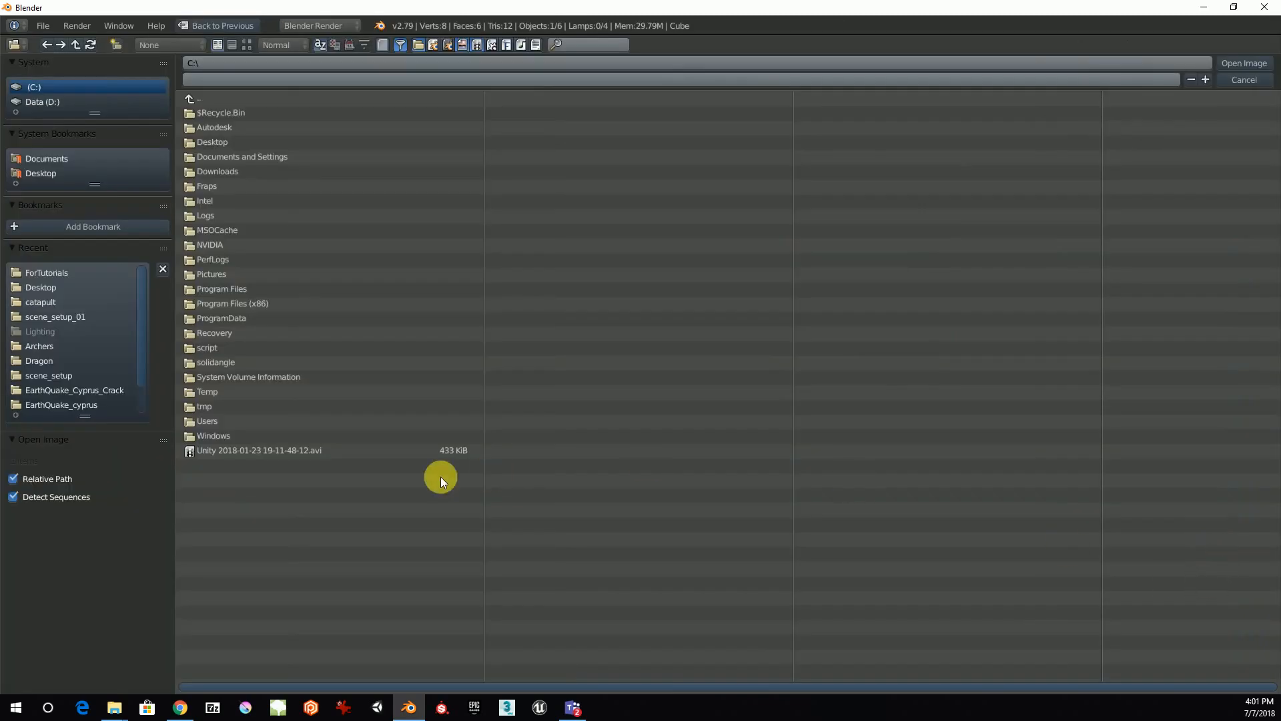
click(51, 101)
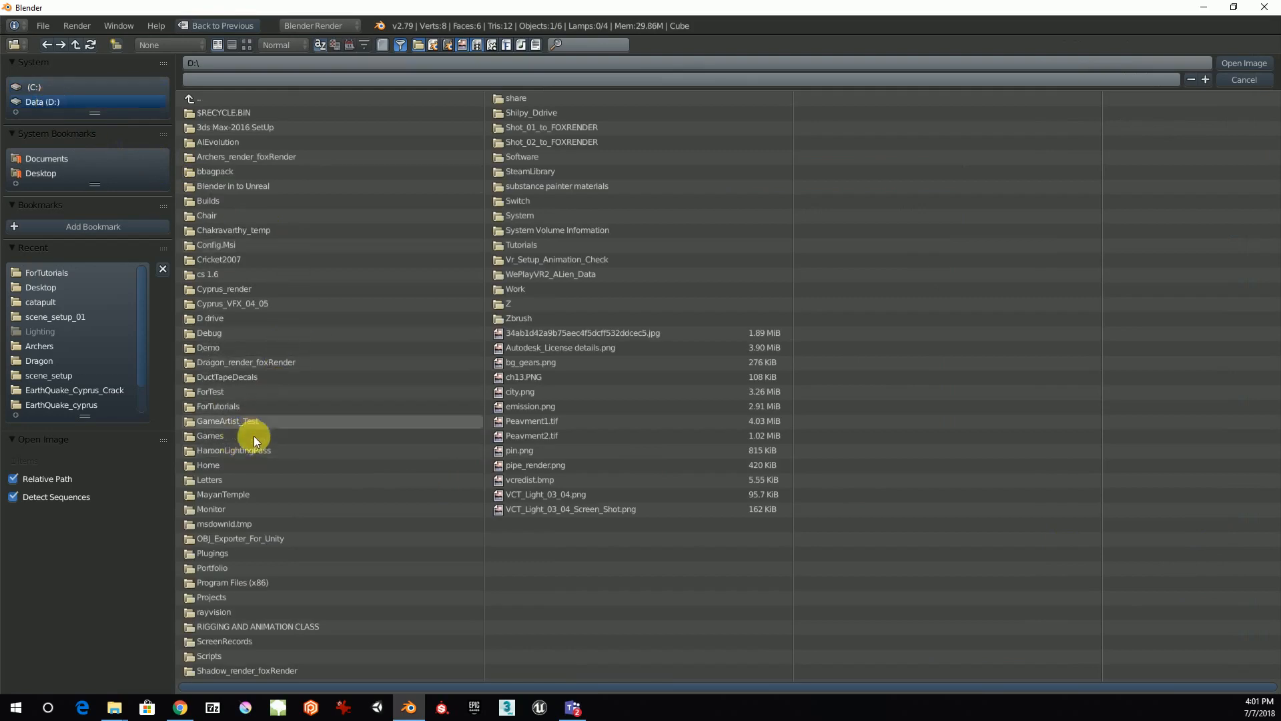
click(214, 407)
click(262, 112)
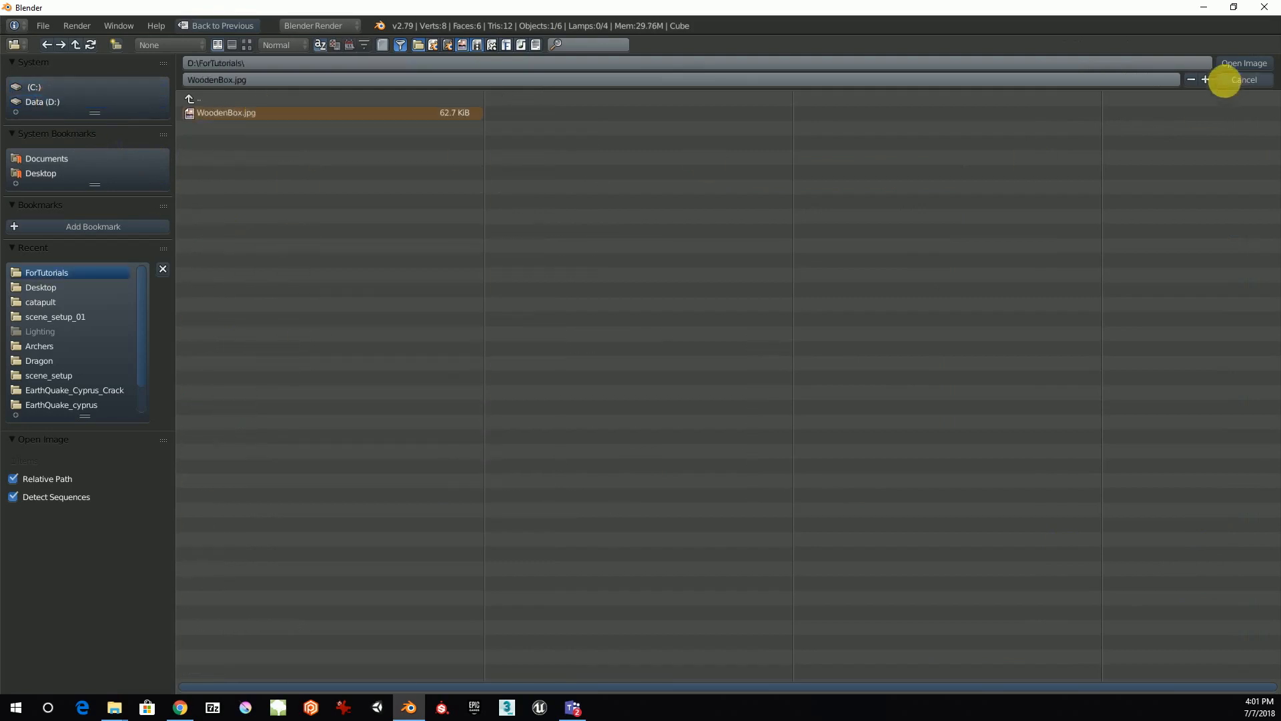
click(1257, 63)
- Preview the textured crate in Material shading and inspect it from a slightly different angle
scroll(406, 384, up, 2)
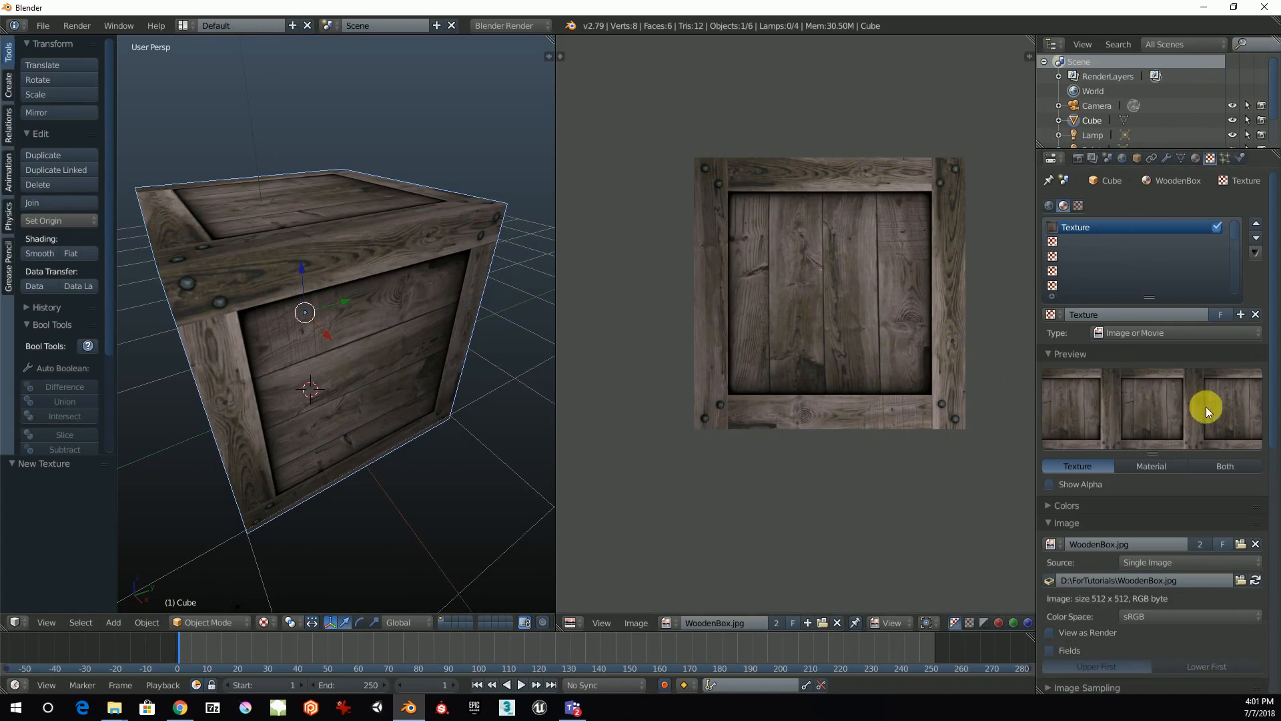
mouse_move(306, 538)
middle_down()
mouse_move(326, 515)
mouse_move(294, 574)
middle_up()
click(265, 624)
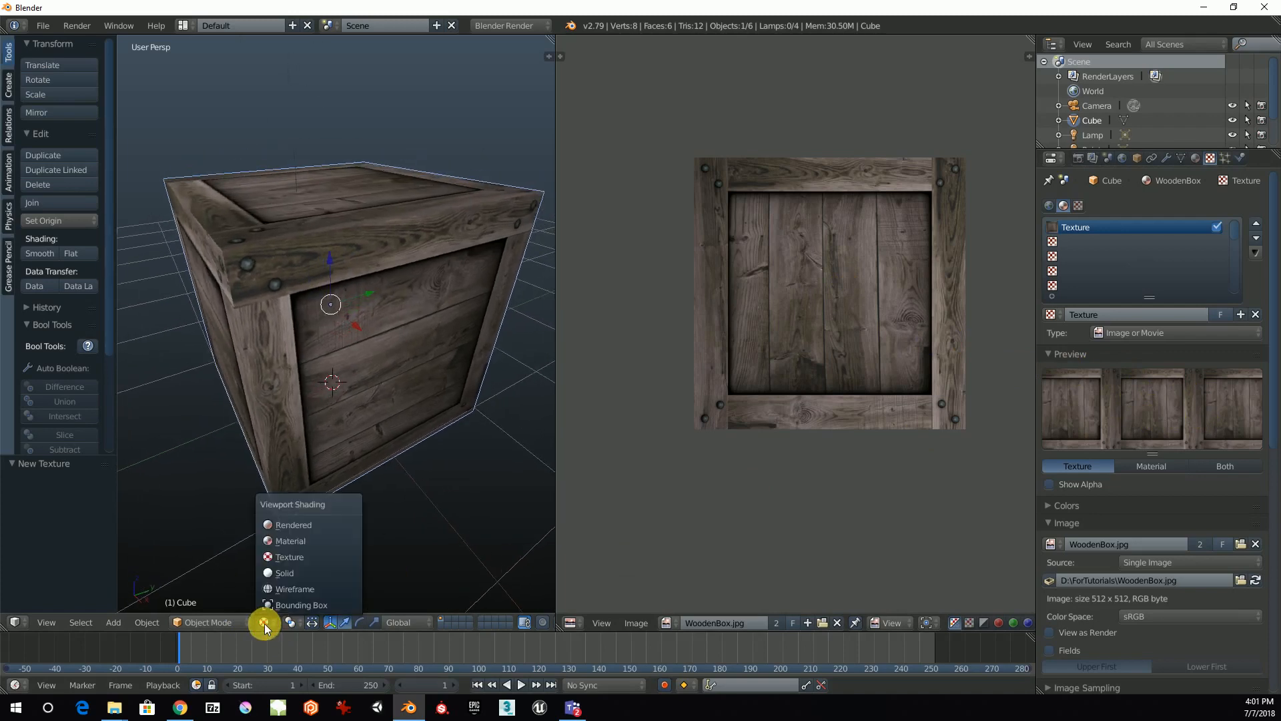
click(294, 541)
mouse_move(371, 452)
middle_down()
mouse_move(348, 470)
mouse_move(394, 502)
mouse_move(359, 478)
mouse_move(372, 526)
mouse_move(349, 459)
mouse_move(366, 486)
mouse_move(351, 519)
mouse_move(366, 434)
mouse_move(366, 447)
middle_up()
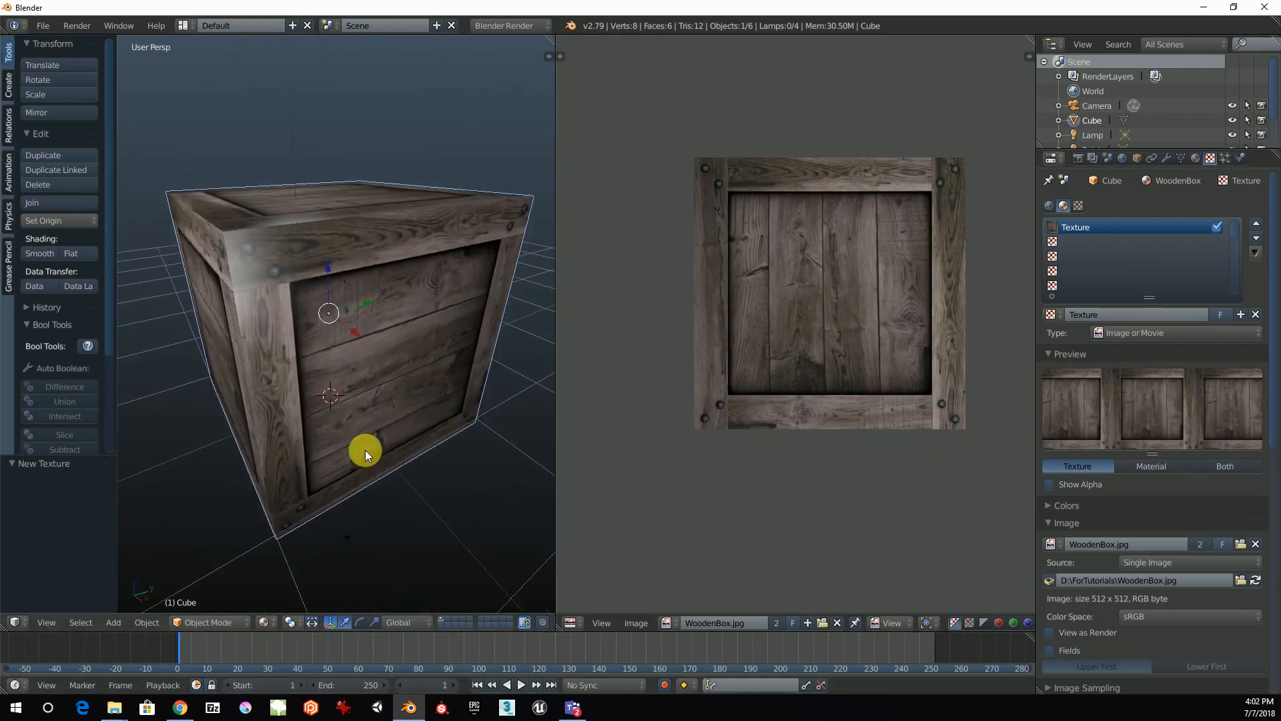
click(266, 624)
click(333, 541)
- Switch the 3D view to Rendered shading and examine the highlight on the crate's upper corner
click(264, 622)
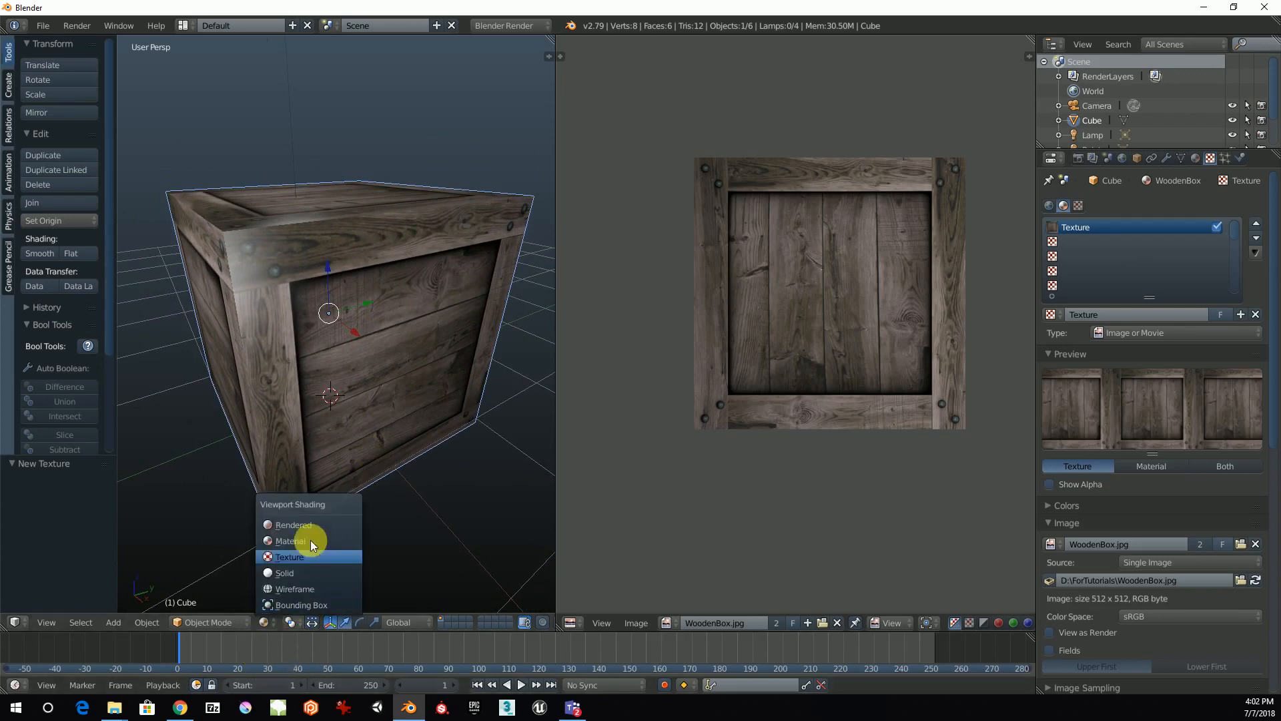
click(291, 524)
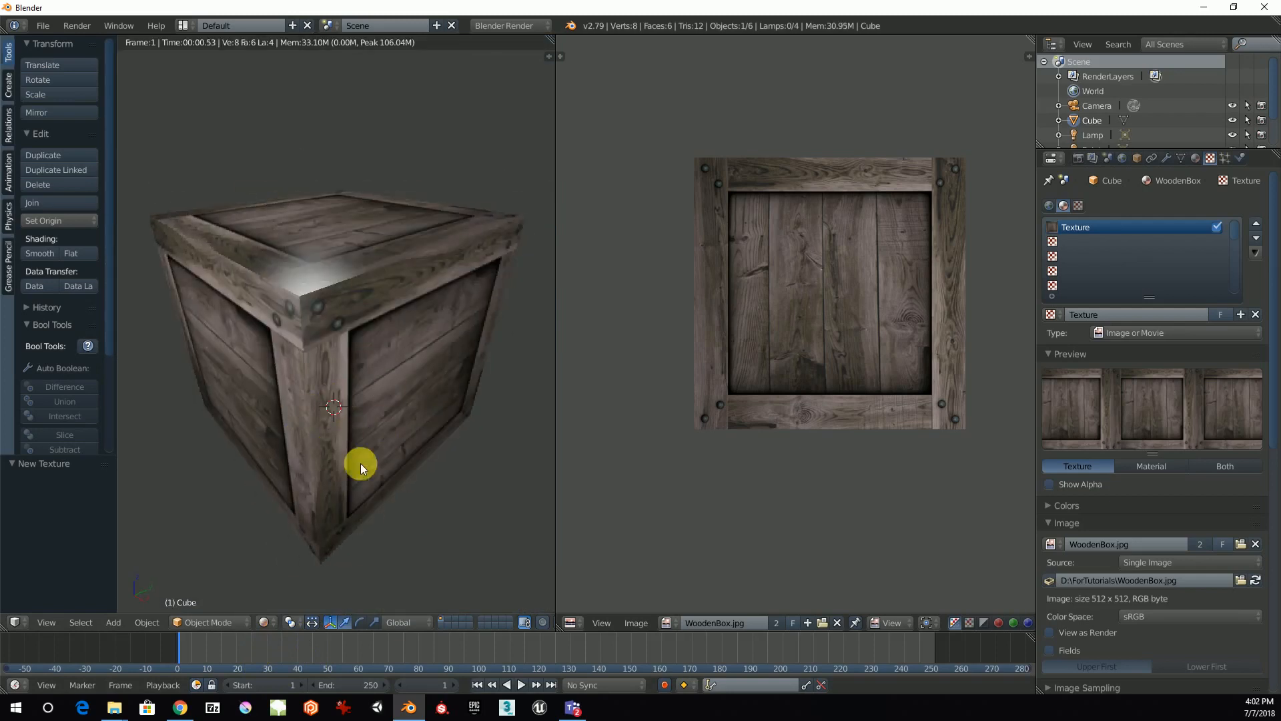
middle_drag(374, 482, 372, 470)
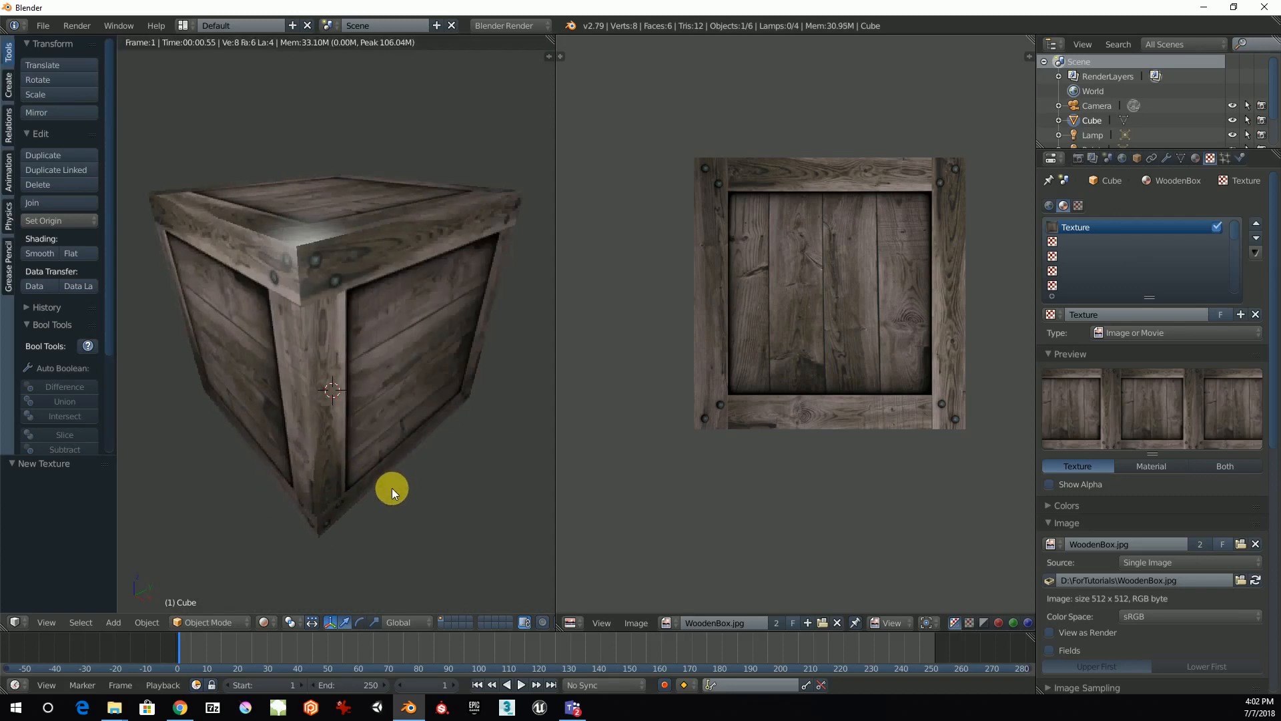
mouse_move(385, 463)
middle_down()
mouse_move(398, 492)
mouse_move(422, 490)
mouse_move(389, 478)
mouse_move(331, 494)
mouse_move(386, 487)
middle_up()
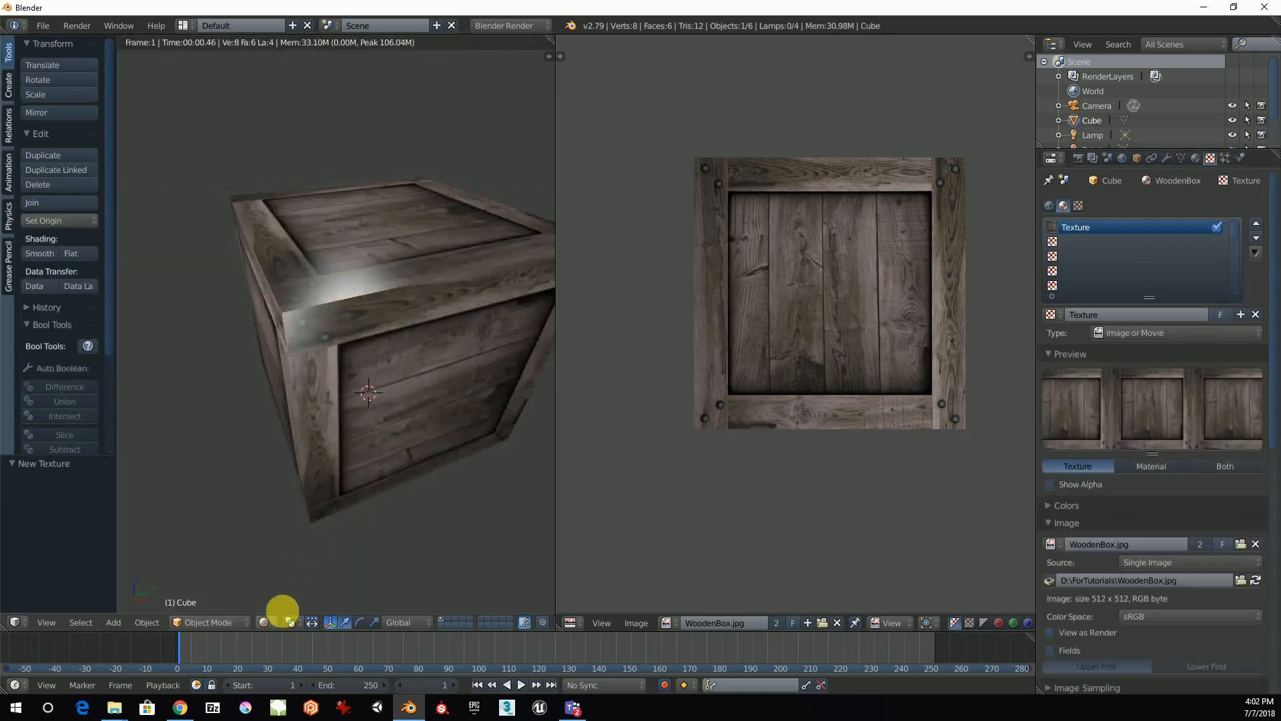
- Set the WoodenBox material's specular color to a dark brown sampled from the crate's wood in the 3D view
click(1196, 158)
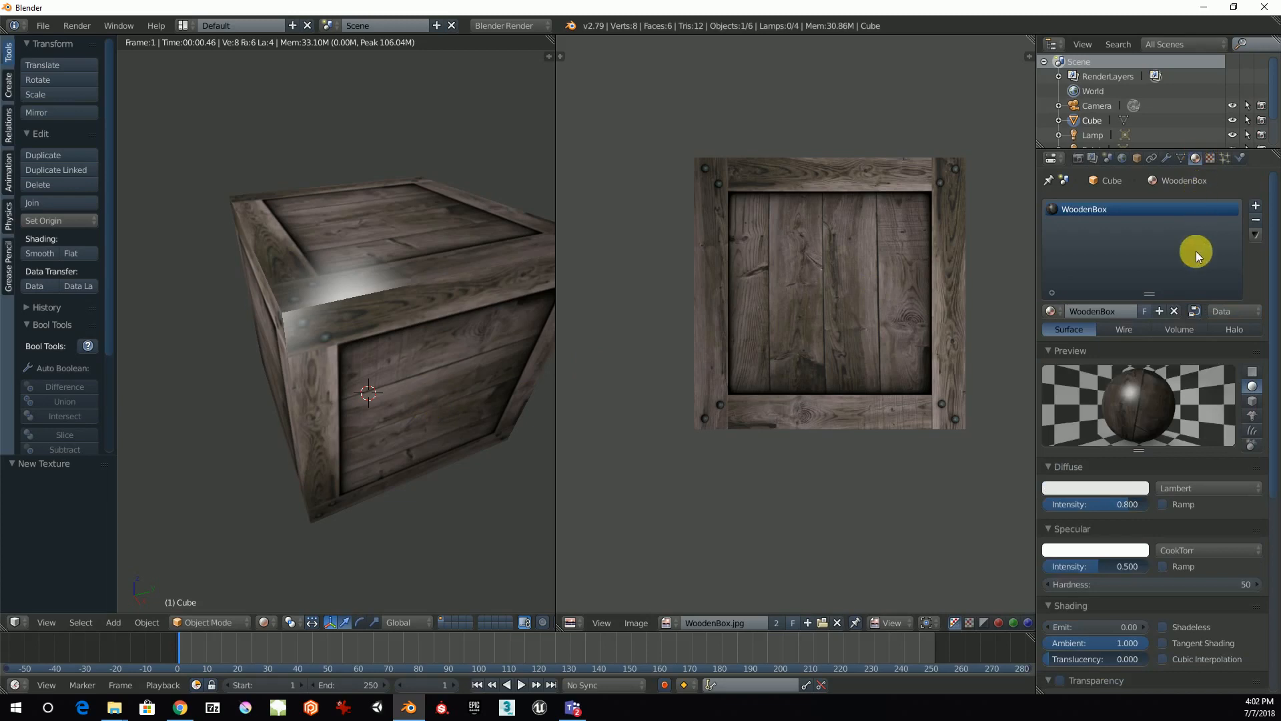
click(1075, 549)
drag(1134, 409, 1140, 450)
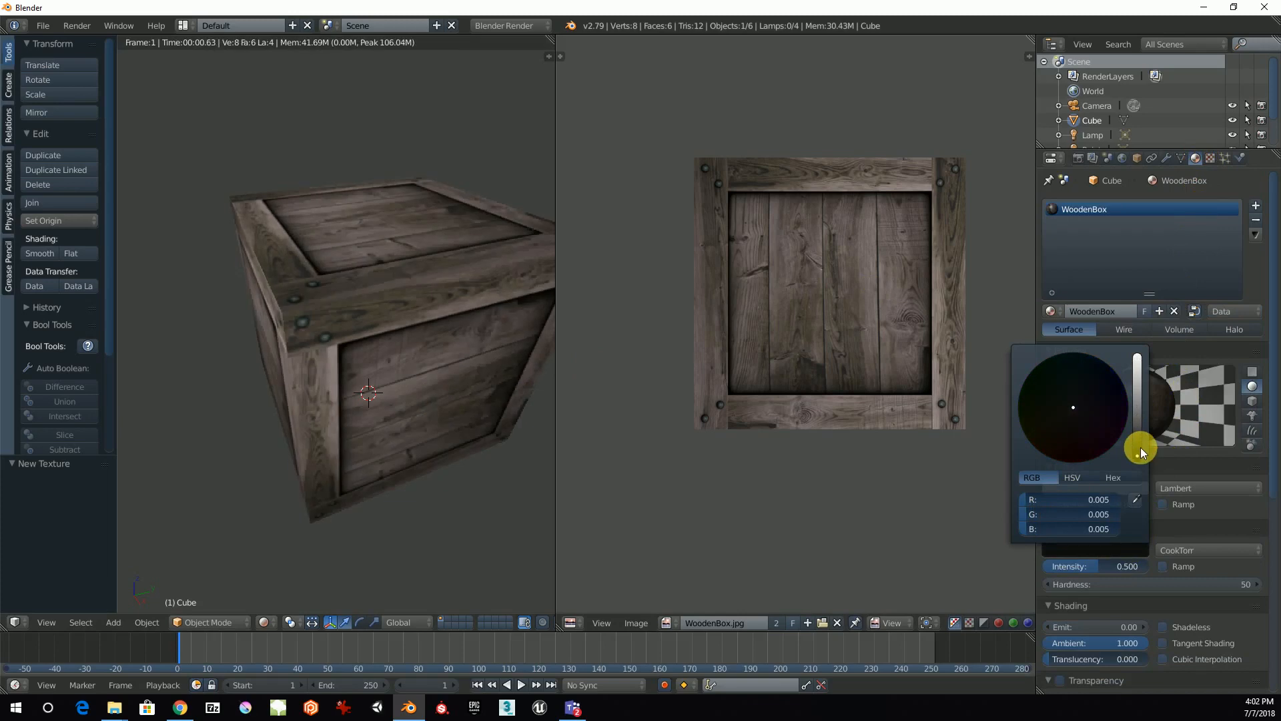
click(1134, 501)
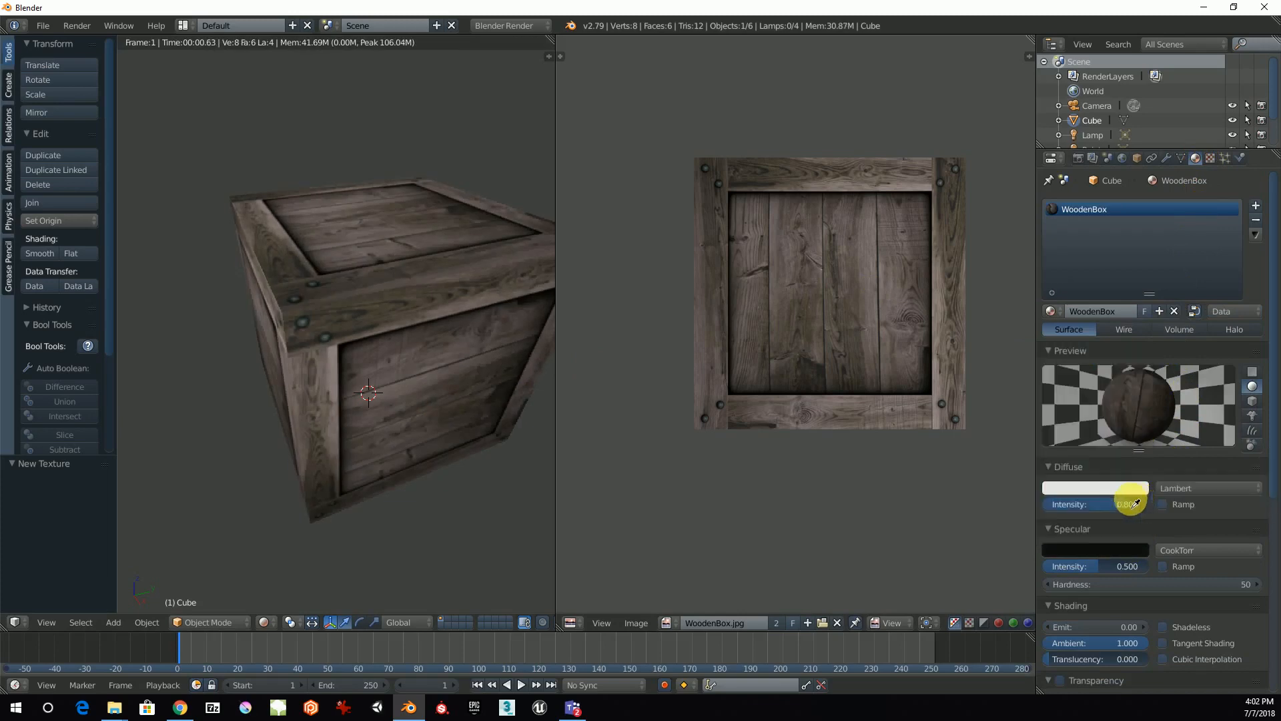
click(313, 369)
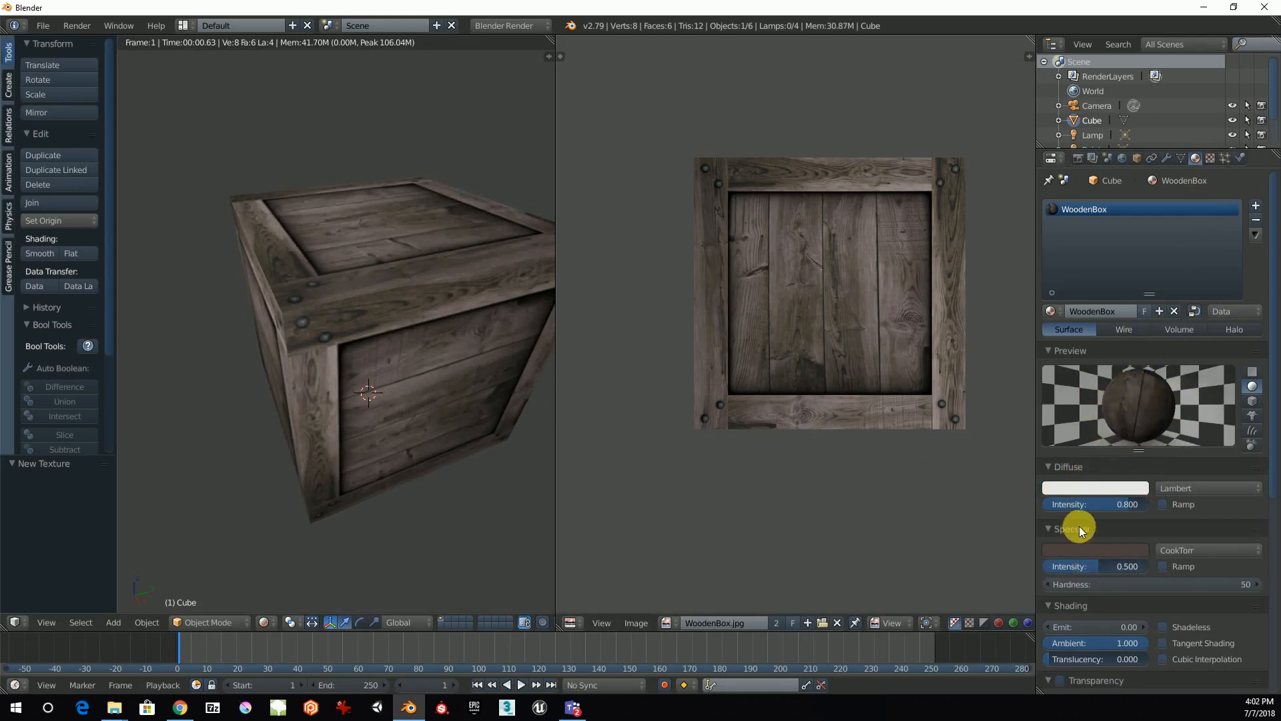
- Raise the material's diffuse intensity to 1.000 and collapse the specular settings
drag(1126, 501, 1153, 500)
middle_drag(391, 383, 425, 358)
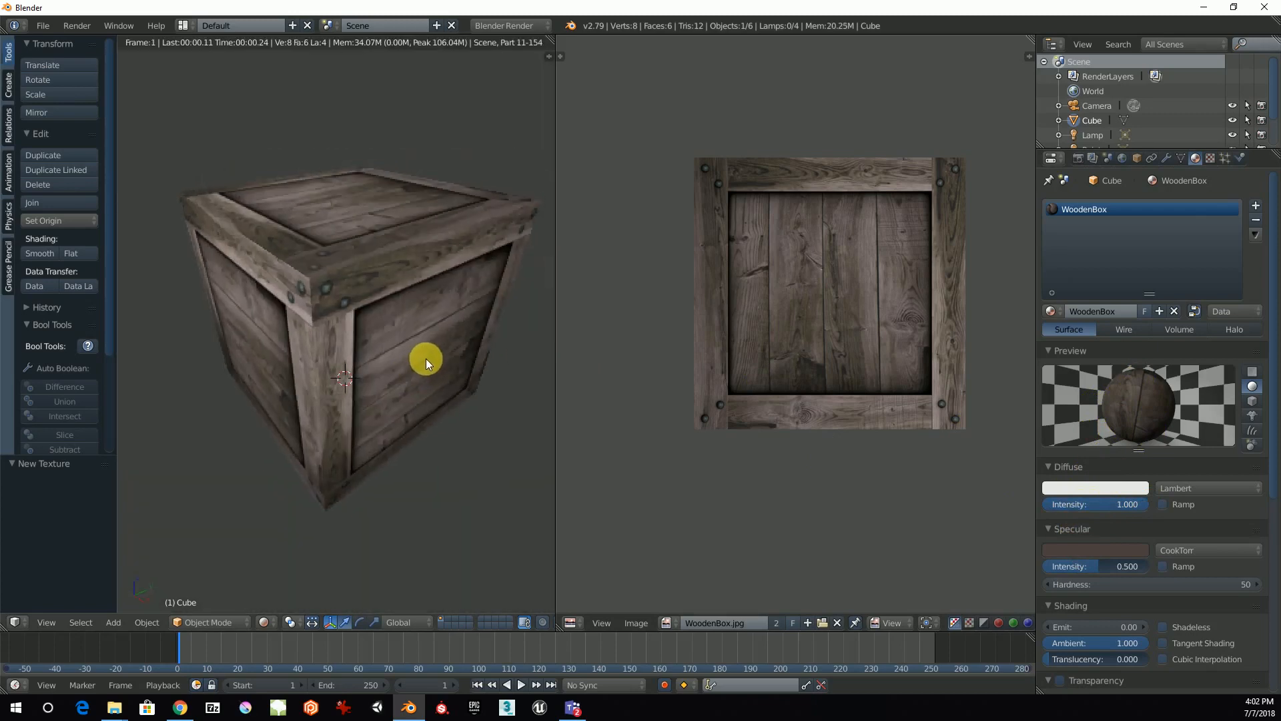
click(1059, 529)
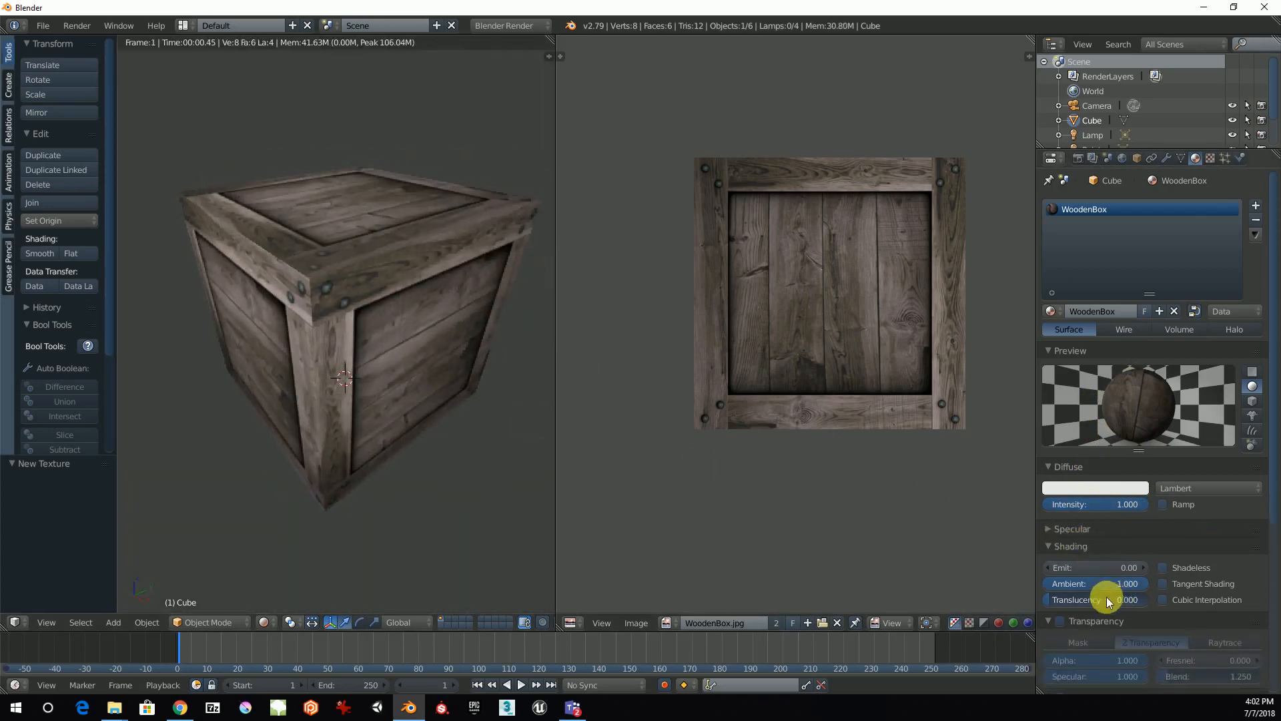
scroll(1101, 587, down, 4)
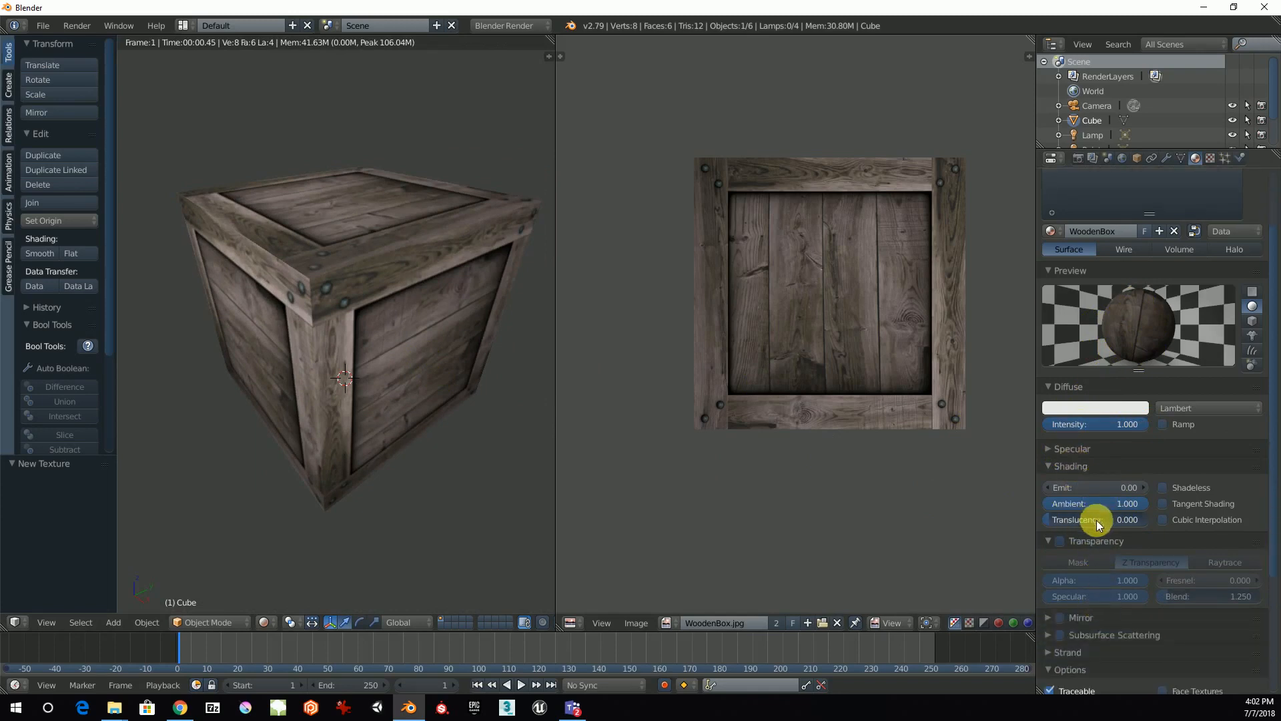
scroll(1104, 543, down, 3)
scroll(1094, 553, up, 4)
- Inspect the rendered crate from several angles and widen the 3D view
middle_drag(426, 381, 343, 278)
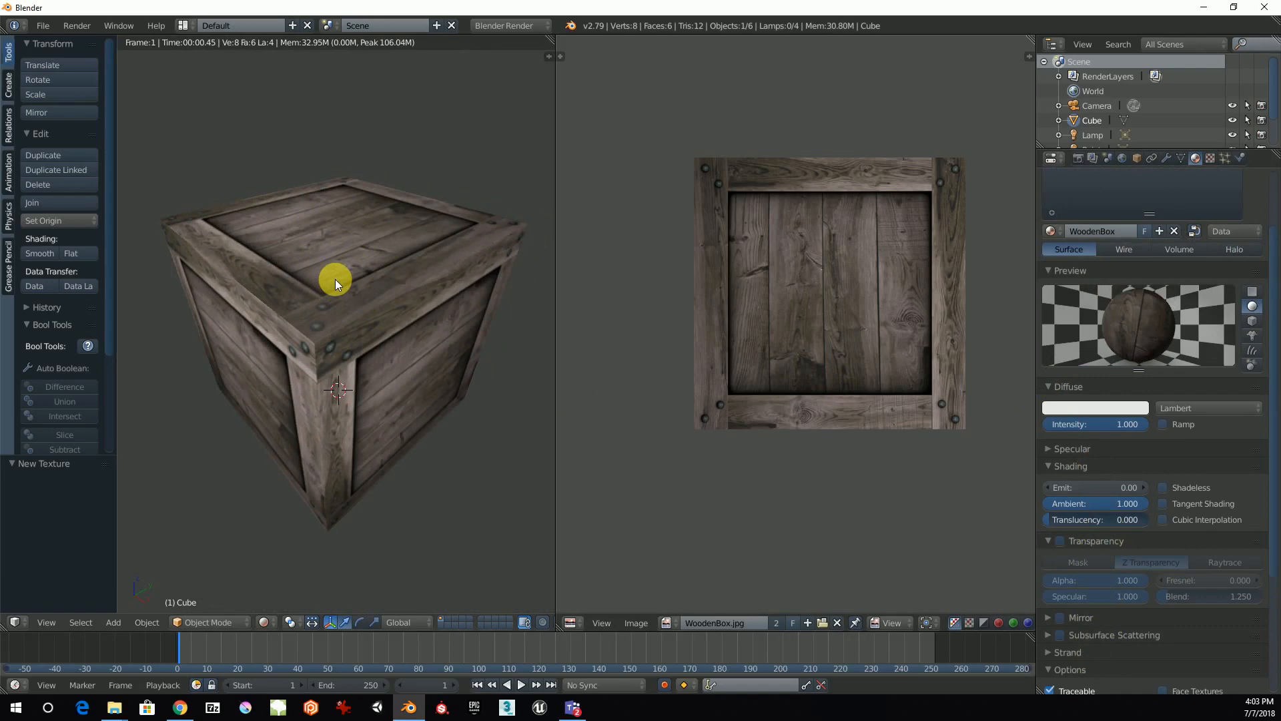
middle_drag(382, 342, 379, 315)
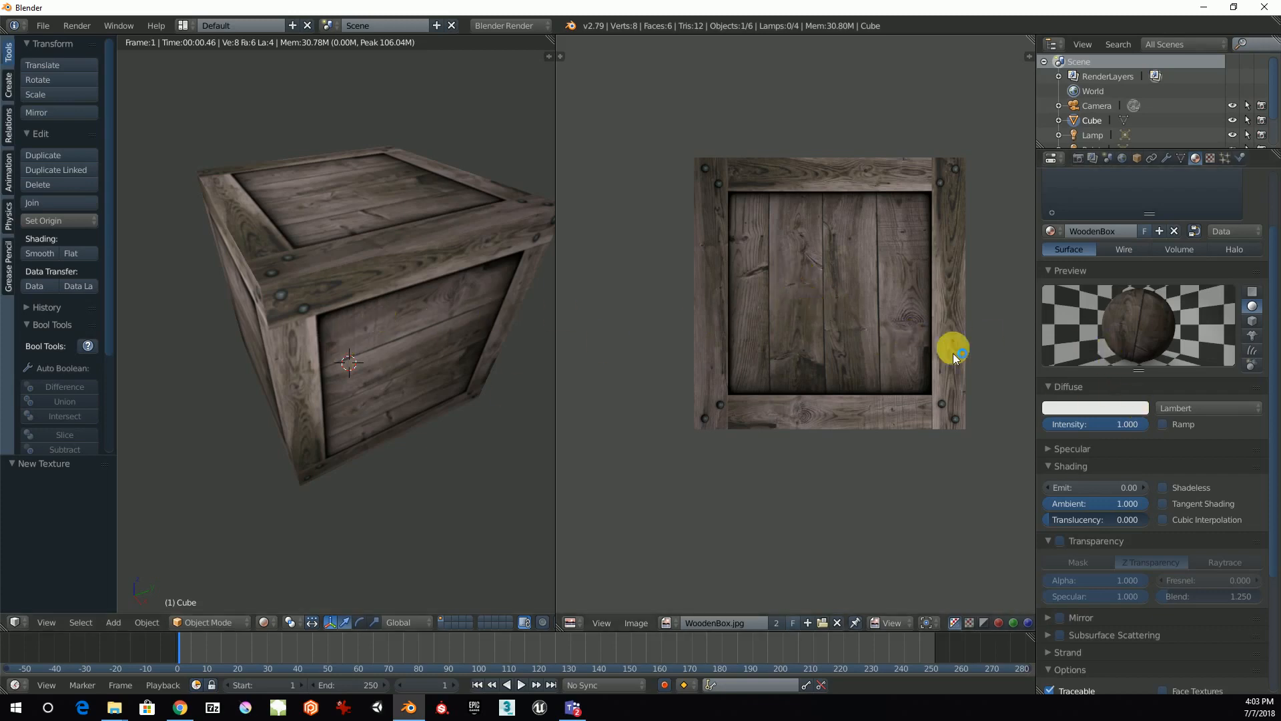
key(shift+z)
middle_drag(360, 390, 441, 404)
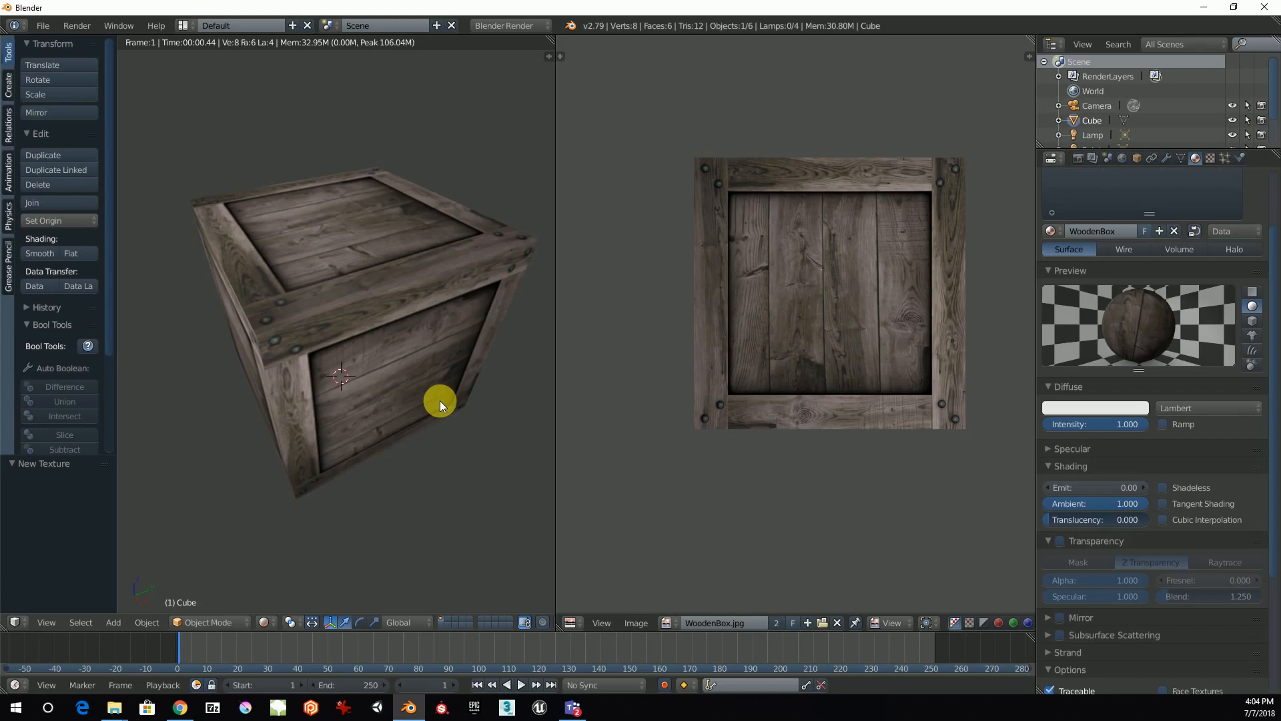
middle_drag(347, 402, 386, 423)
drag(557, 211, 653, 208)
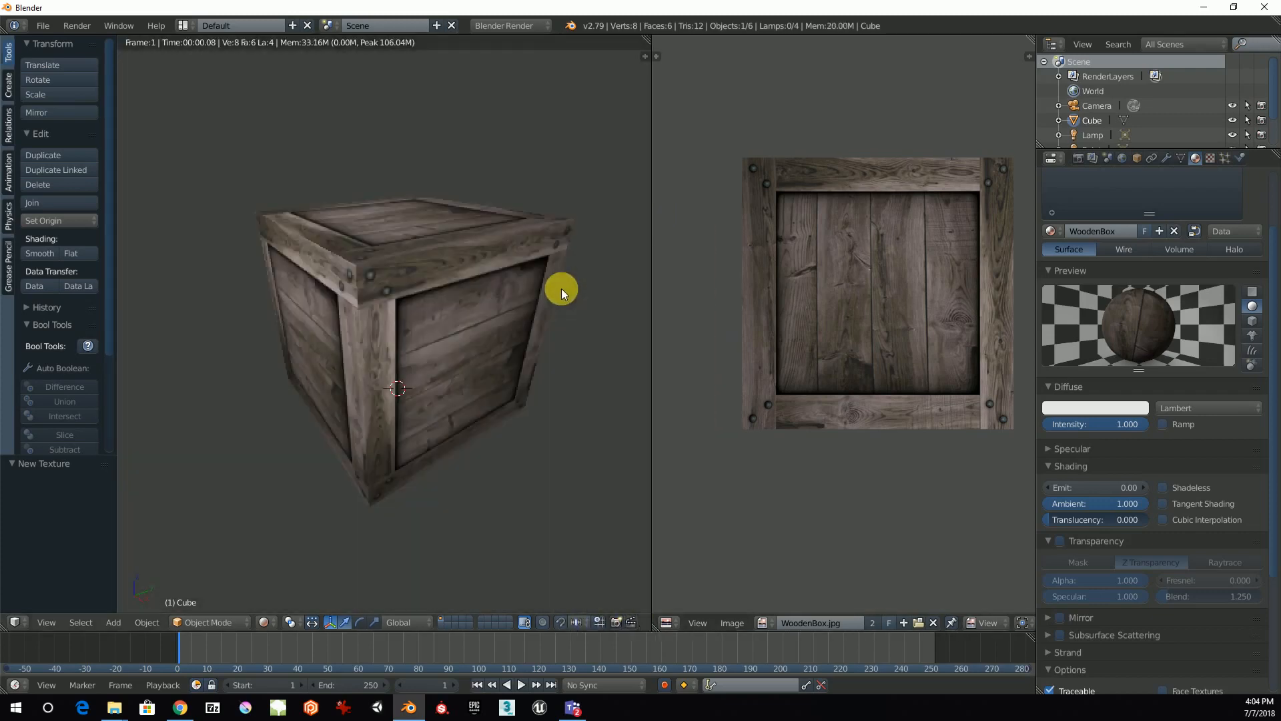
mouse_move(546, 342)
middle_down()
mouse_move(548, 318)
mouse_move(540, 338)
middle_up()
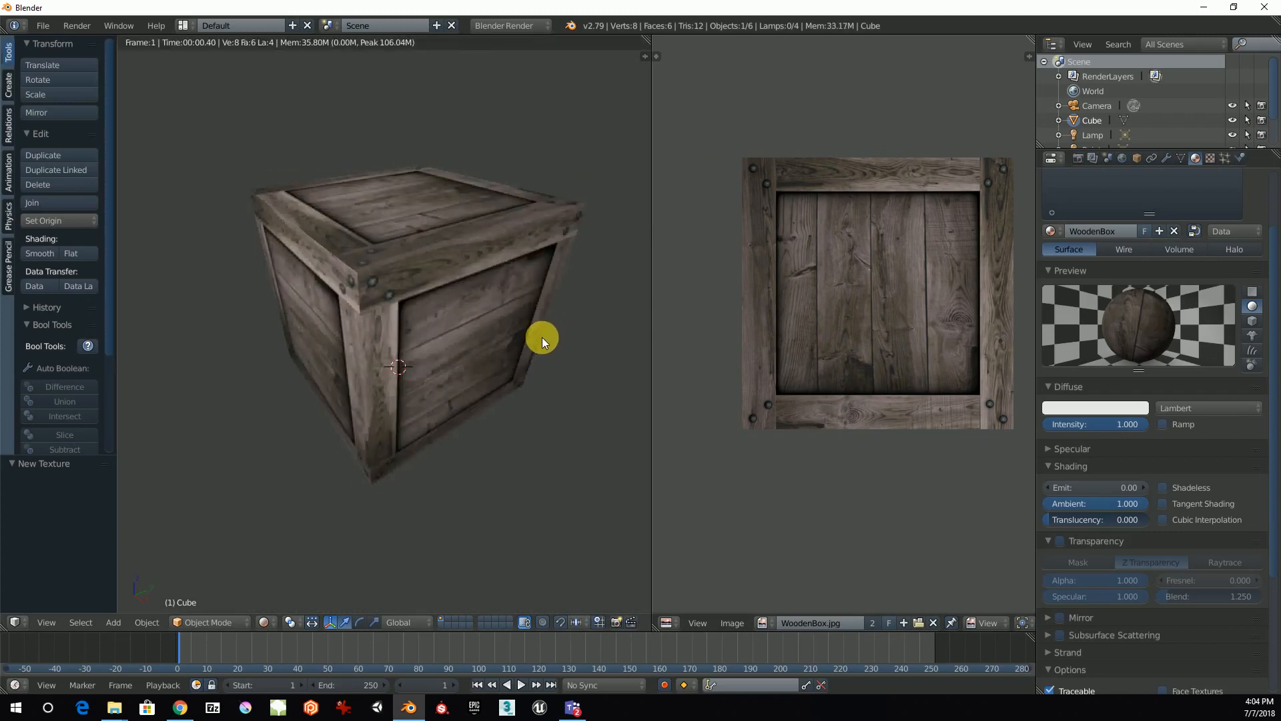